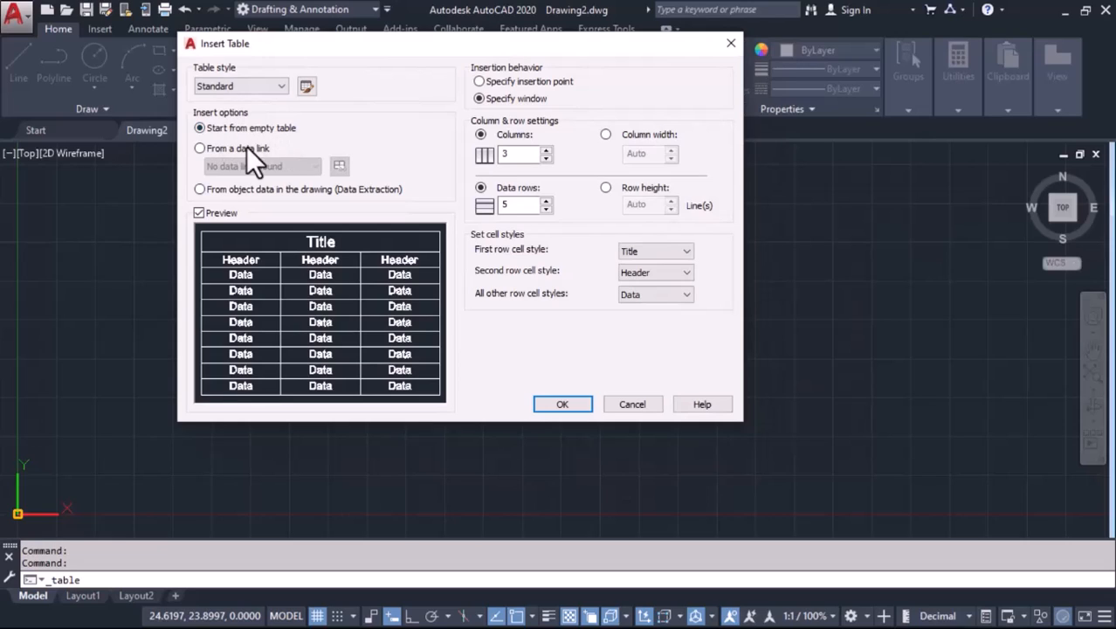
Base the table on a data link and create a new Excel data link named "Bill of Material".
left_click(199, 149)
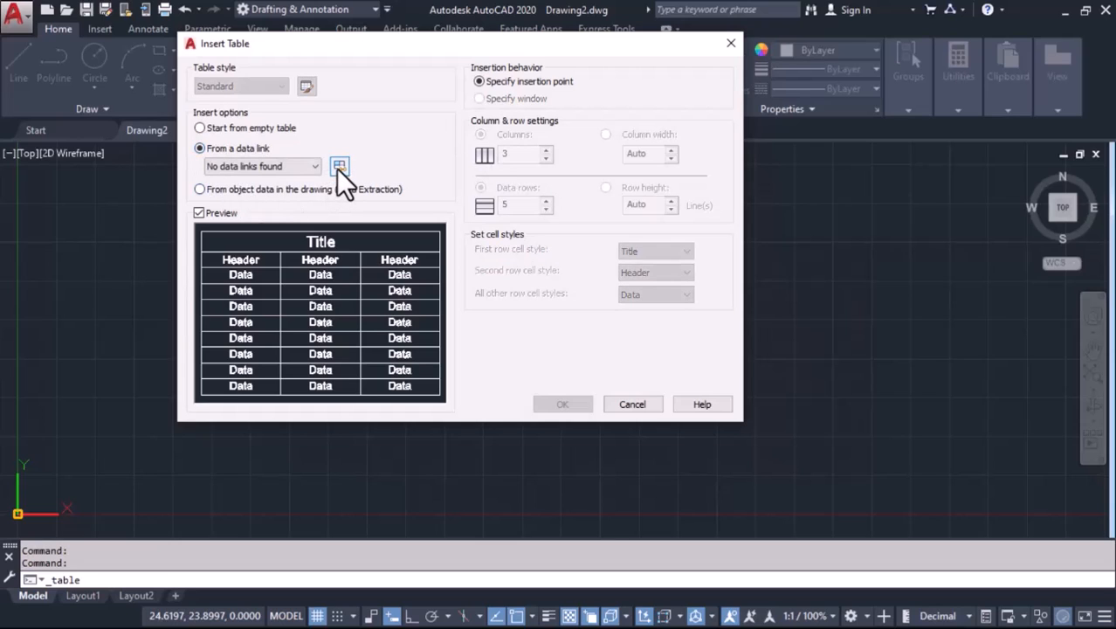
left_click(340, 166)
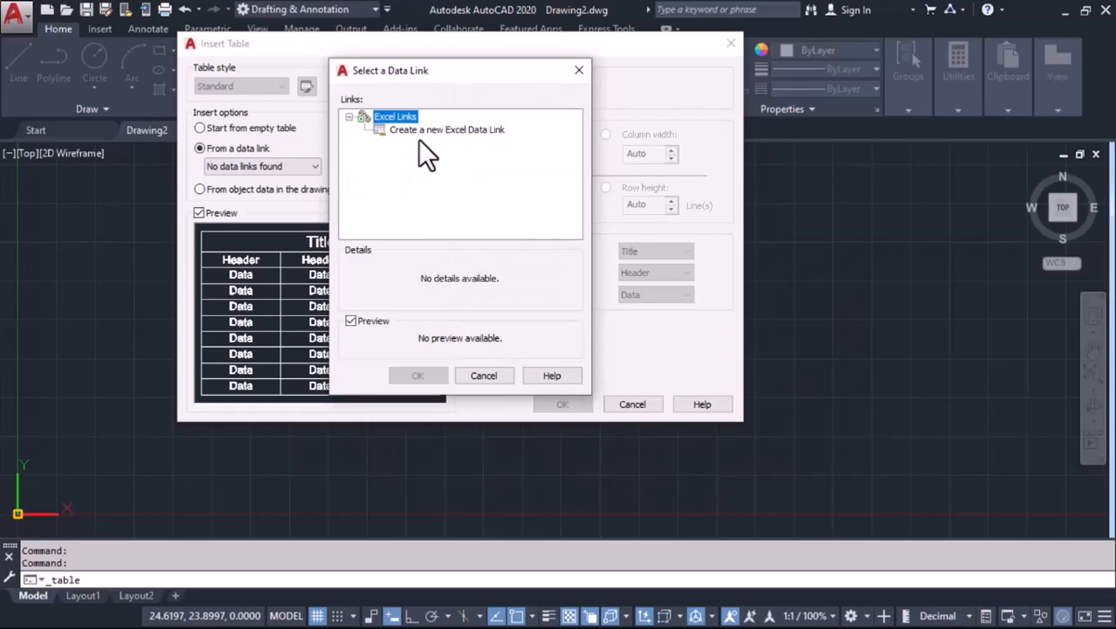
left_click(420, 131)
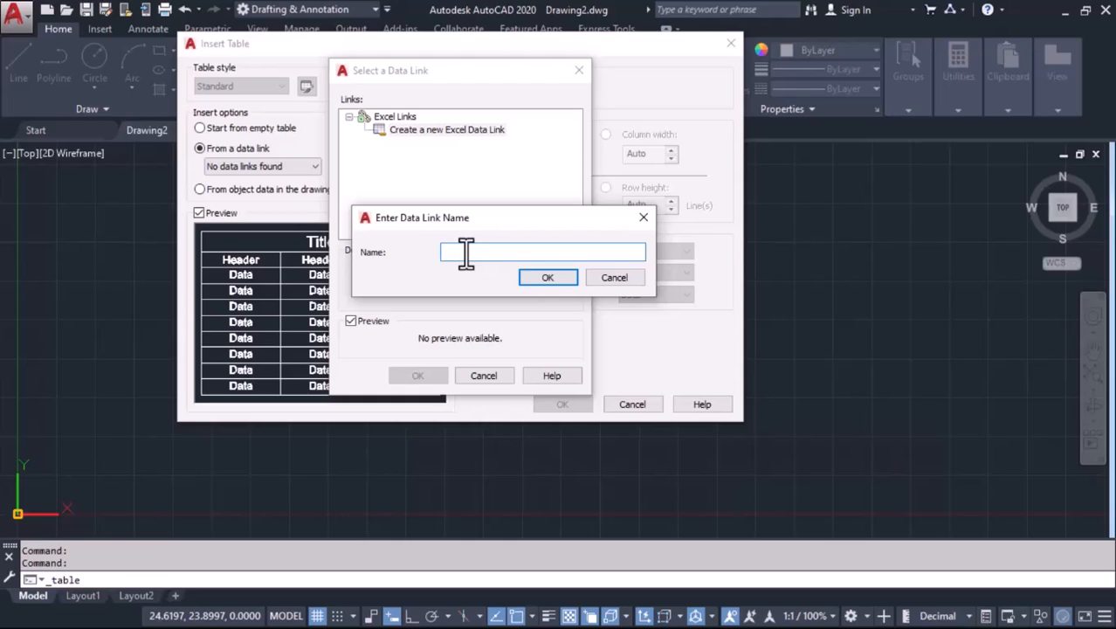
type("Bill of Material")
left_click(563, 280)
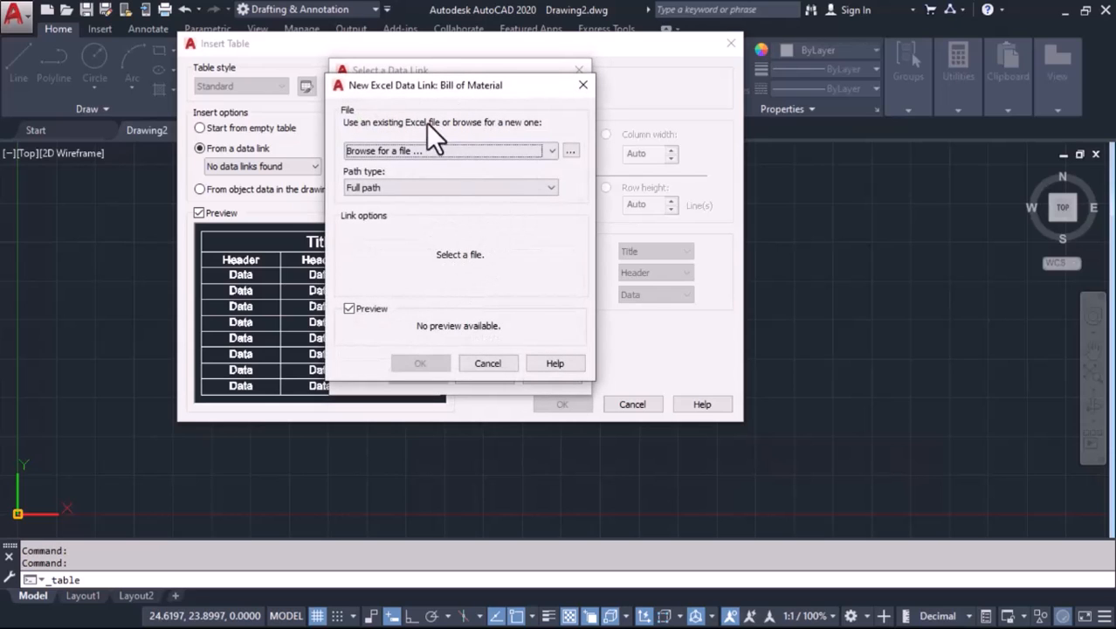
Choose Bill of mat.xlsx from the AutoCAD Files folder on drive F: as the data link's source file.
left_click_drag(470, 79, 263, 64)
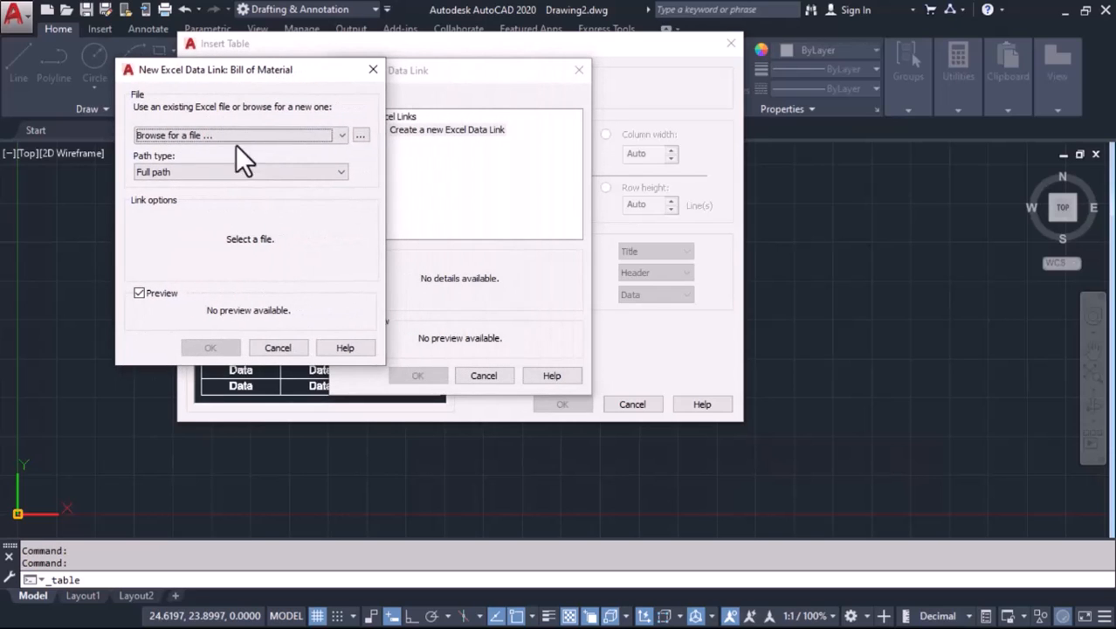
left_click(361, 136)
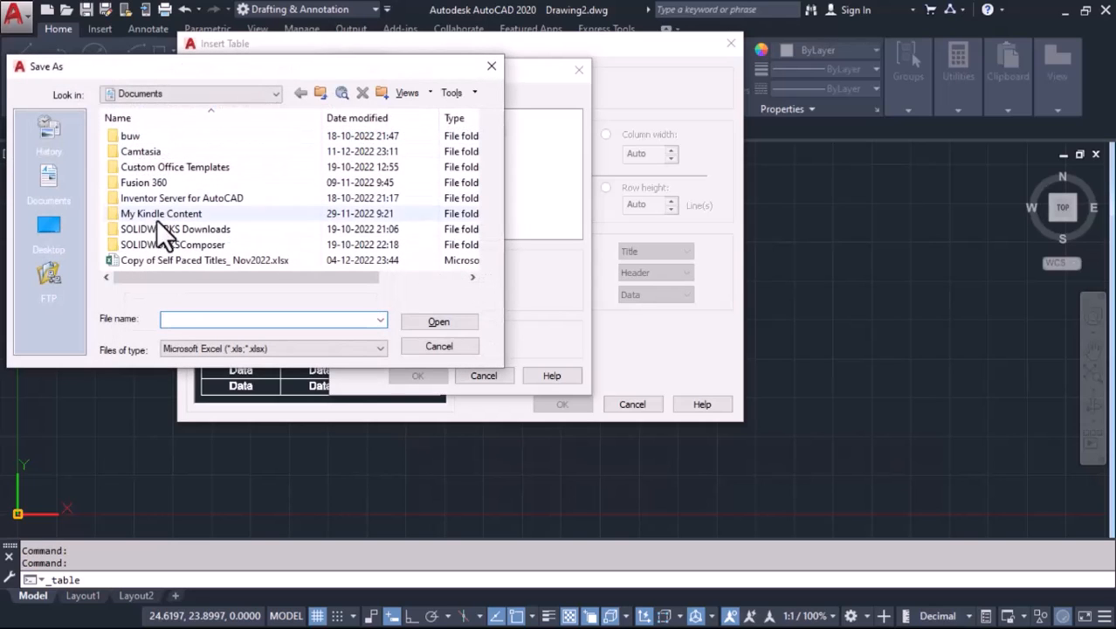
left_click(66, 231)
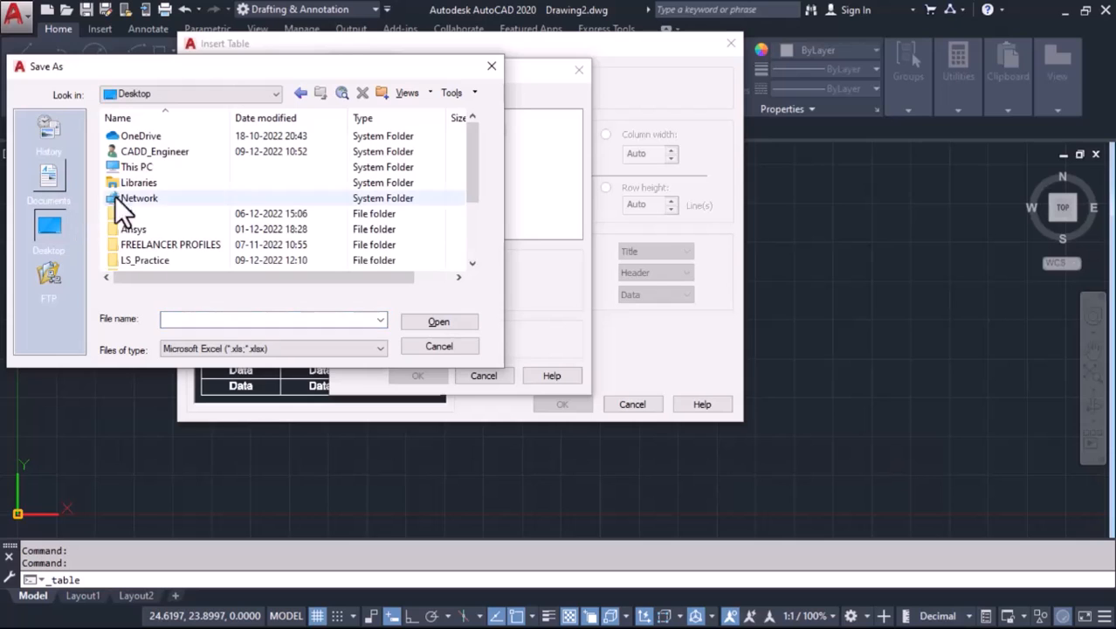
double_click(150, 166)
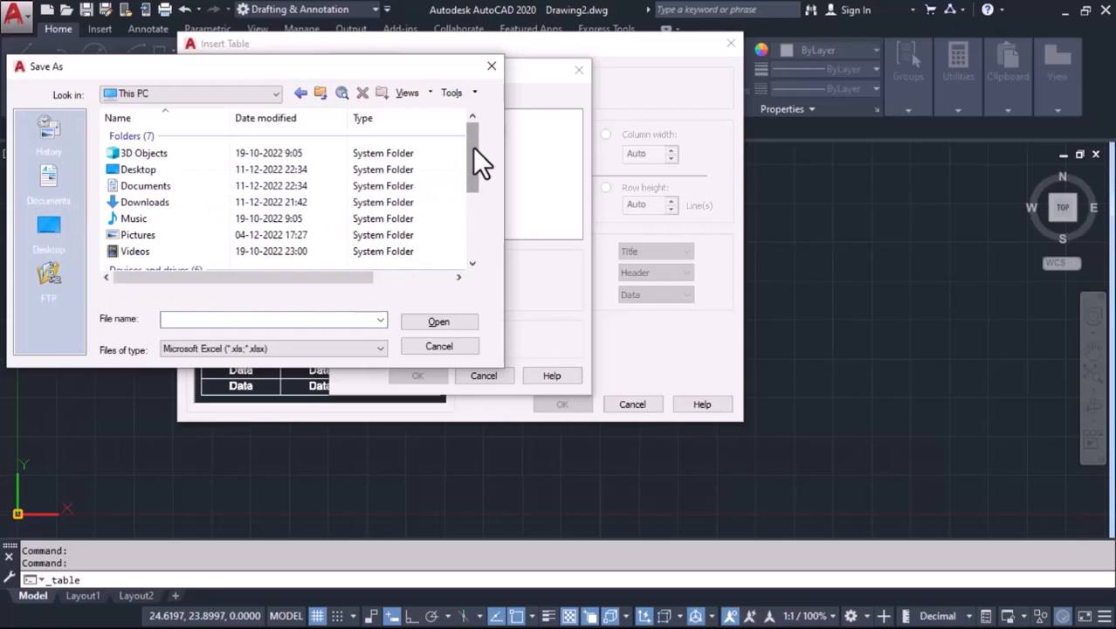
left_click_drag(472, 148, 473, 213)
double_click(241, 223)
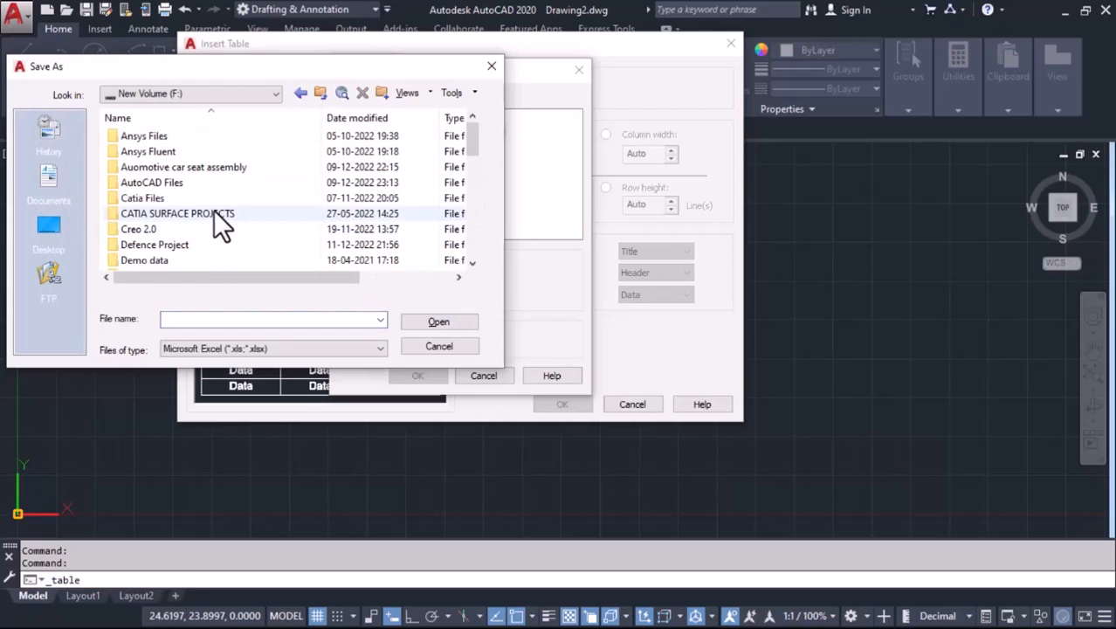
double_click(185, 186)
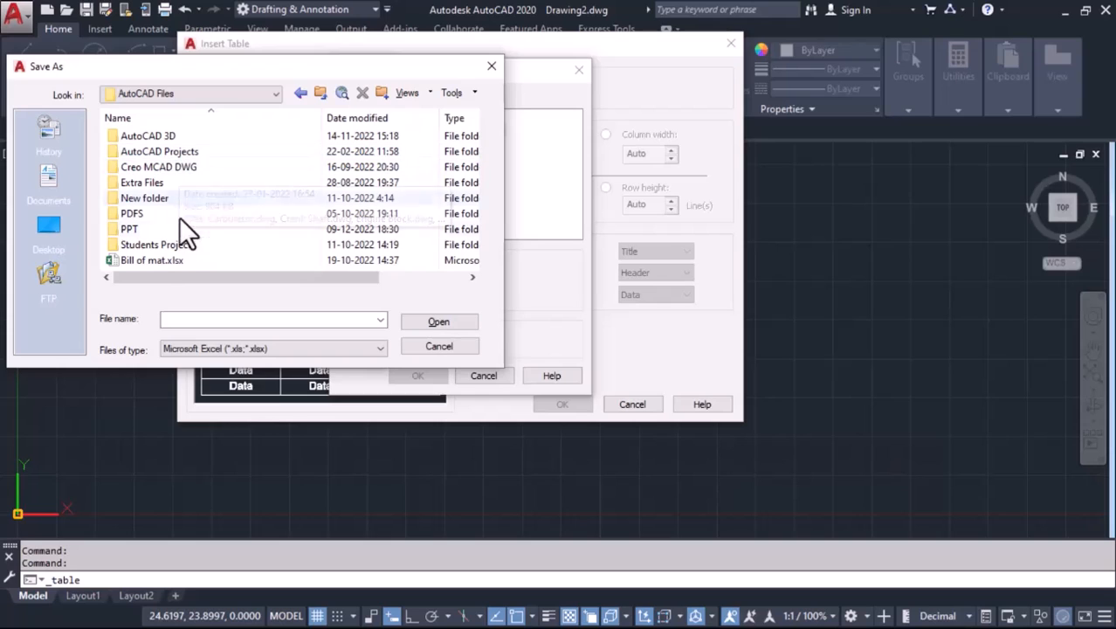
left_click(166, 263)
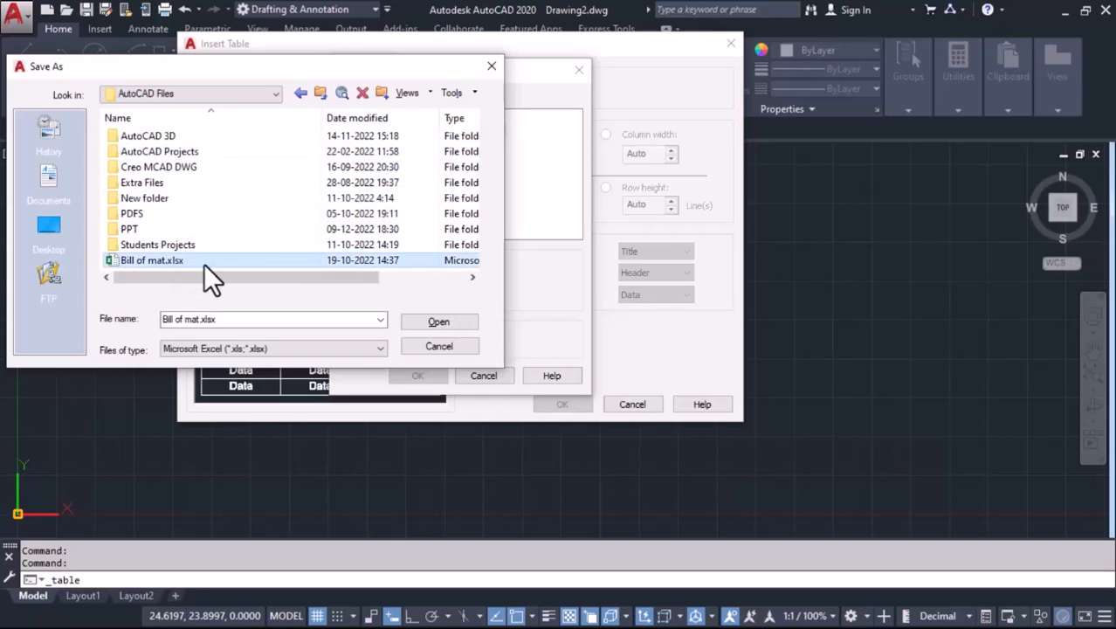
left_click(431, 320)
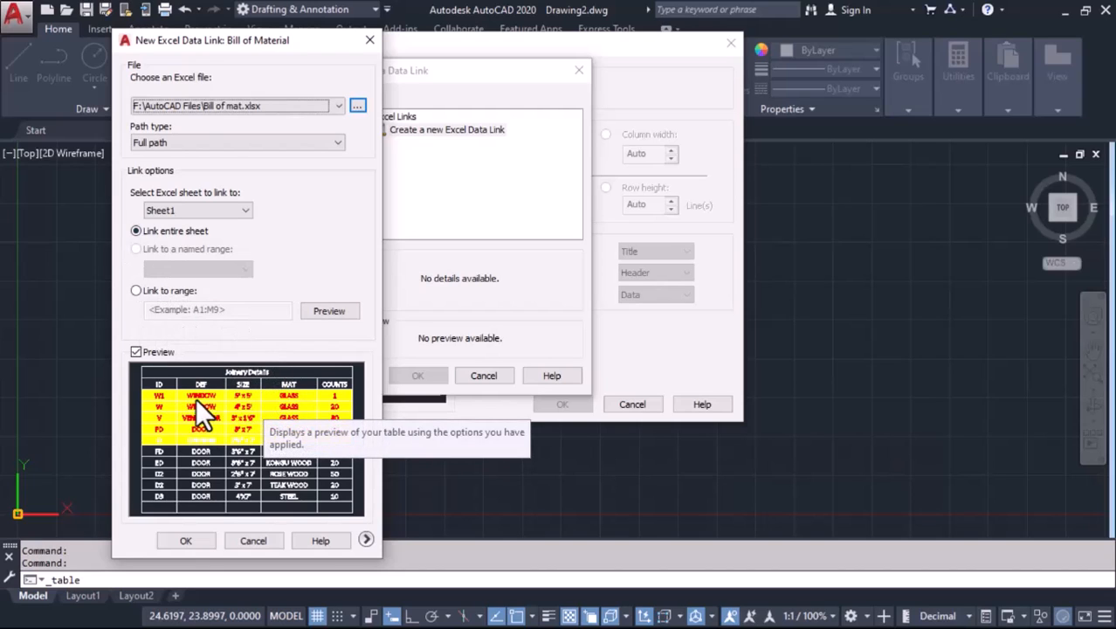
Link the entire Sheet1 and accept the Bill of Material data link for the table.
left_click(137, 291)
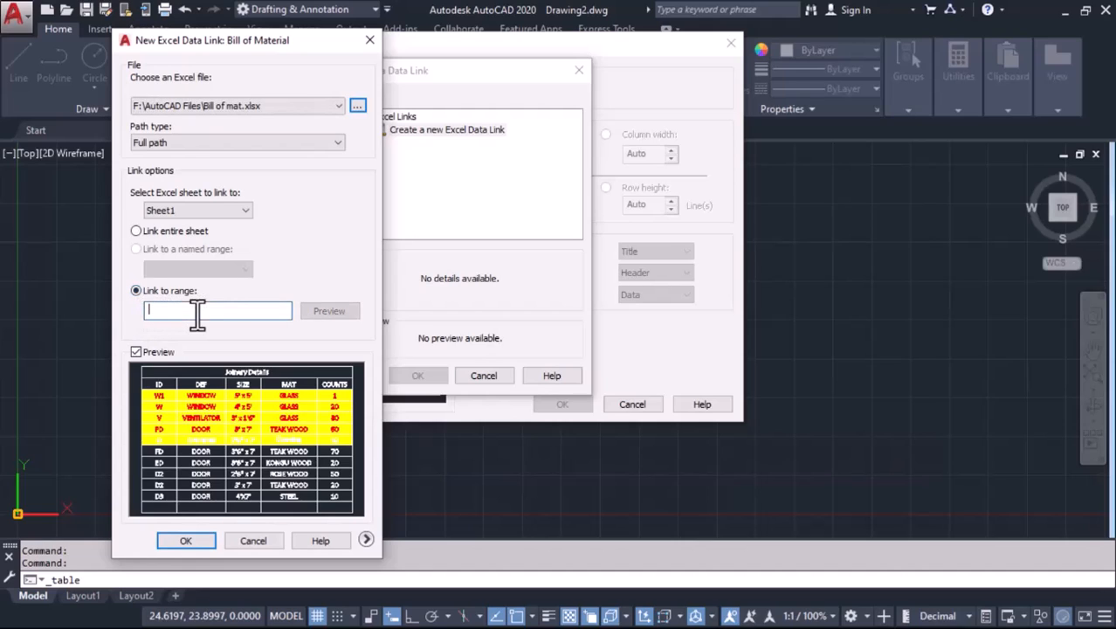
left_click(138, 232)
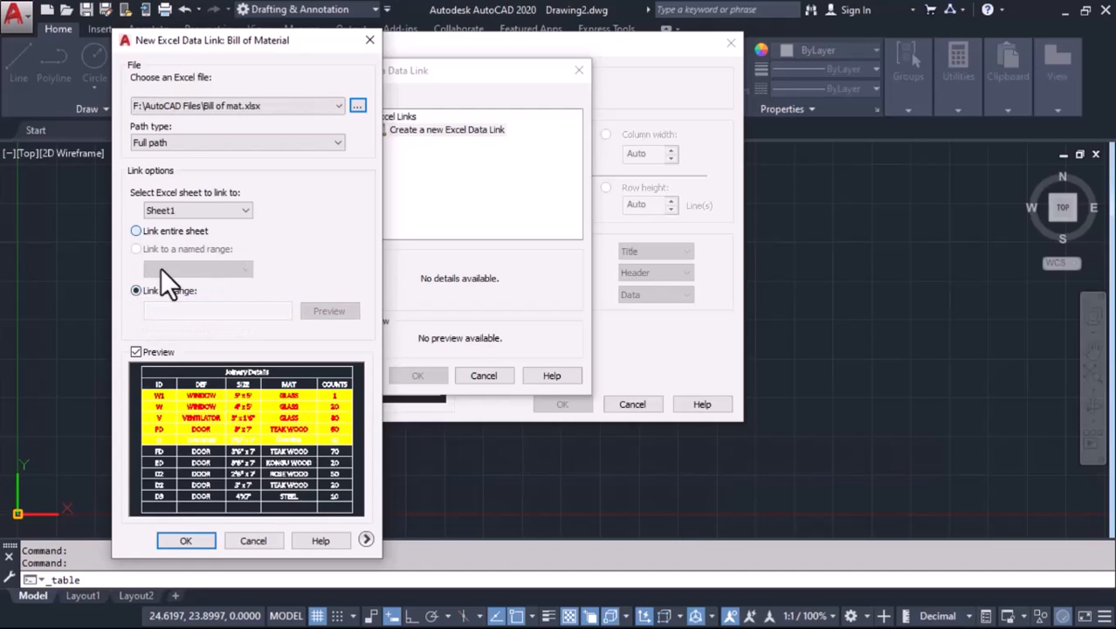
left_click(135, 232)
key("Return")
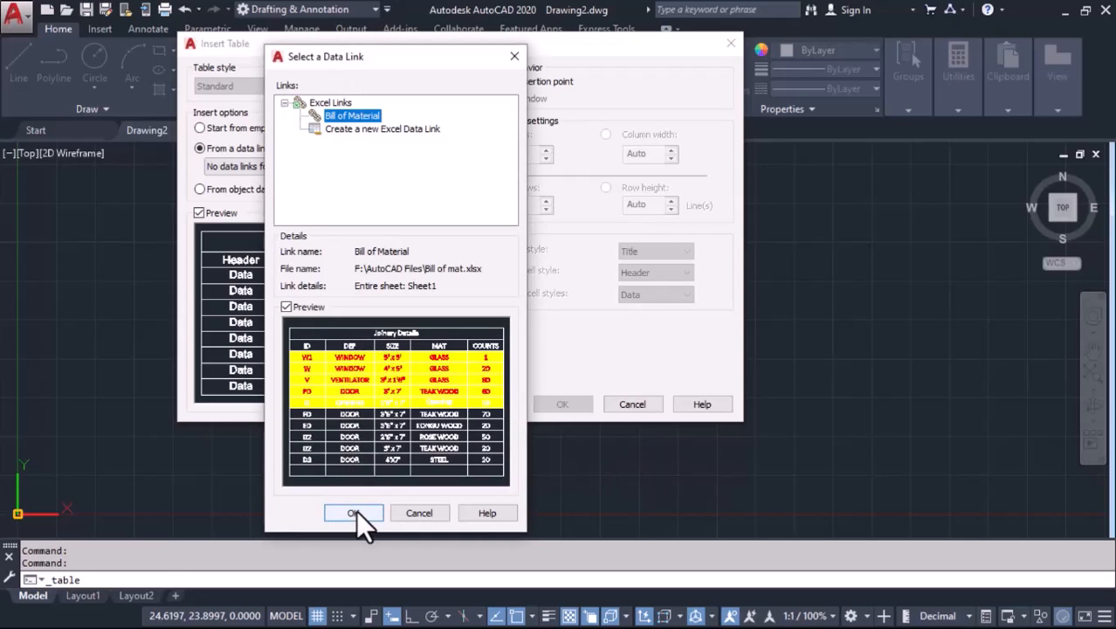
left_click(354, 513)
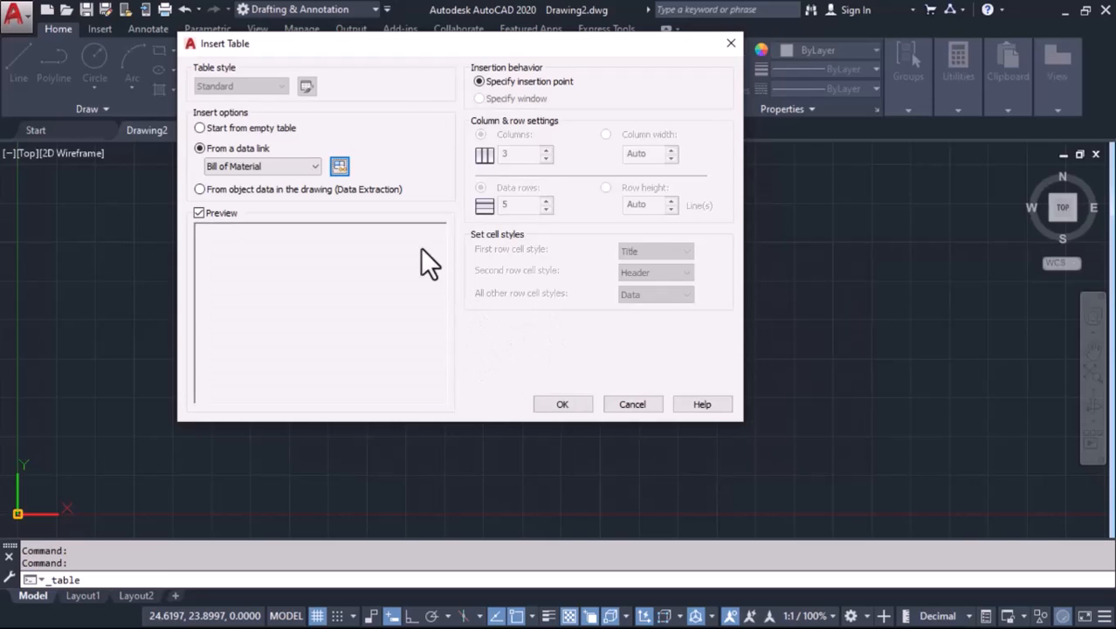
Insert the linked Joinery Details table at a point in the upper middle of the drawing.
left_click(561, 404)
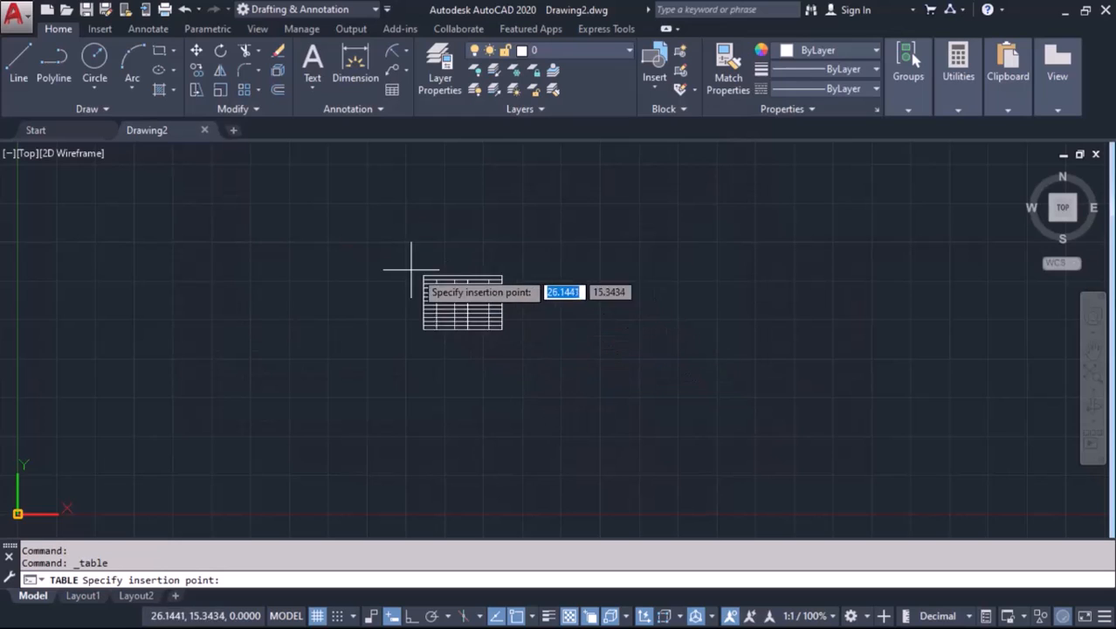
left_click(380, 257)
scroll(395, 297, "up", 6)
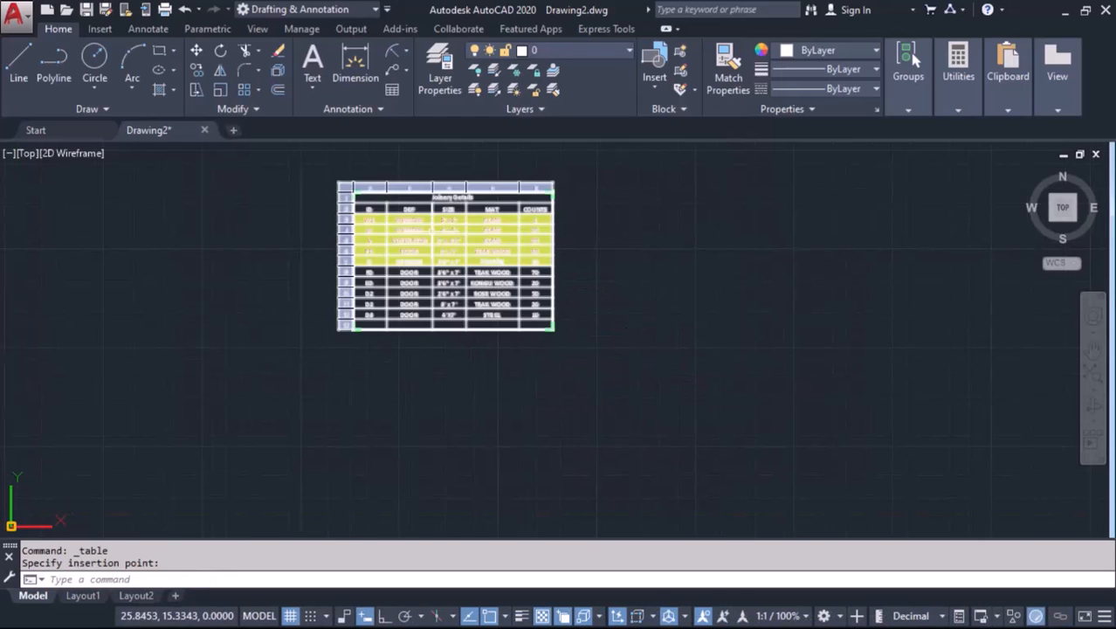
middle_click_drag(381, 265, 355, 297)
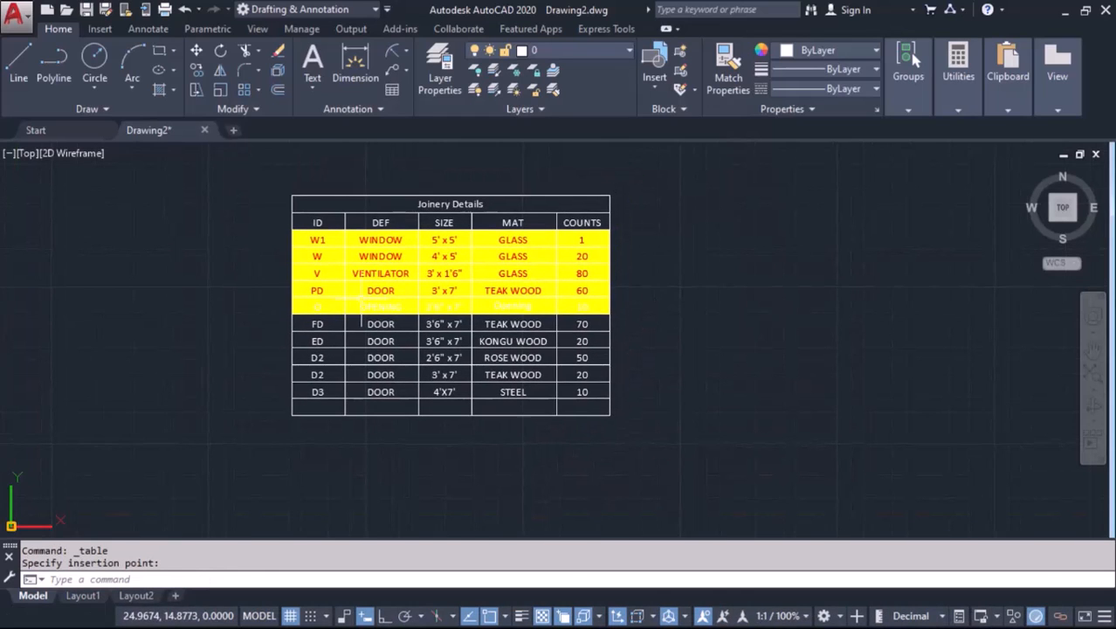
Examine individual cells of the linked table and the locking options of the W1 row's COUNTS cell.
left_click(582, 240)
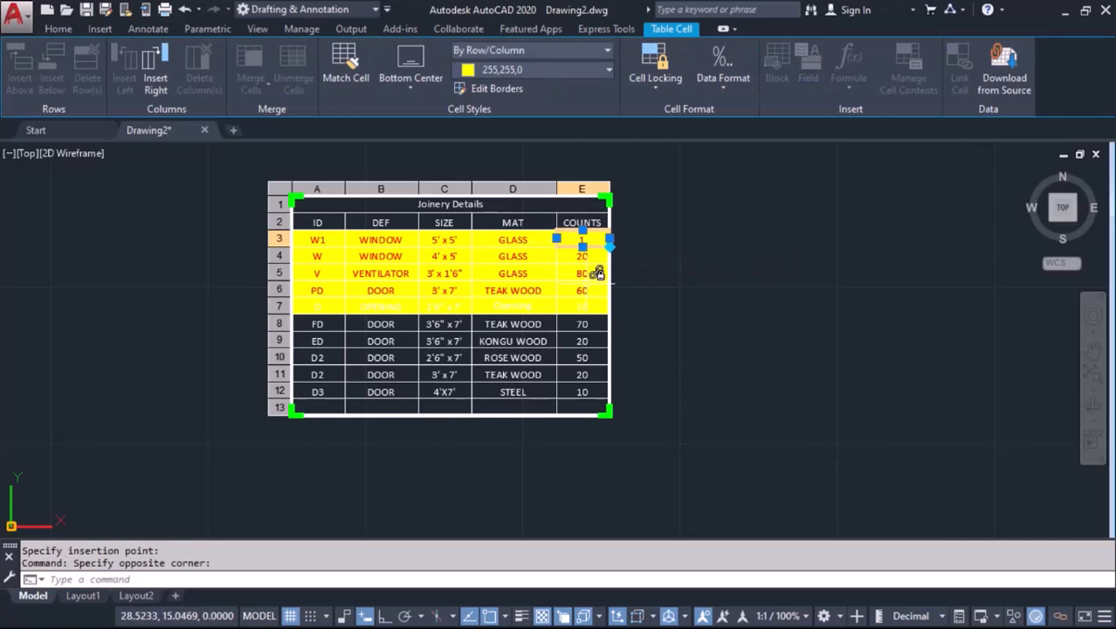
left_click(583, 291)
left_click(583, 342)
left_click(574, 378)
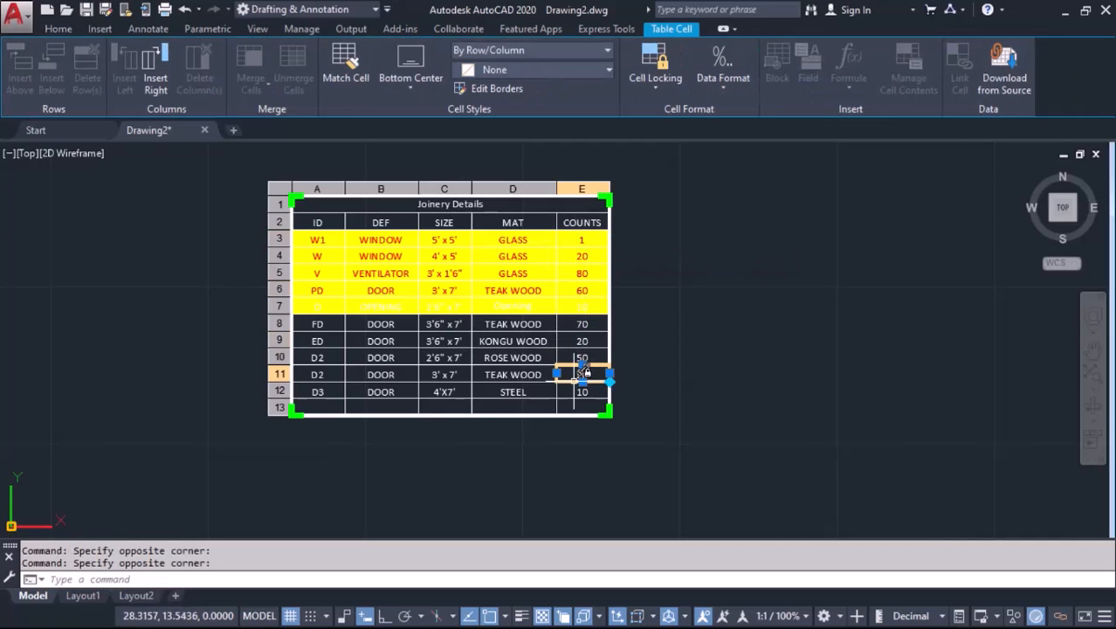
left_click(499, 376)
left_click(444, 375)
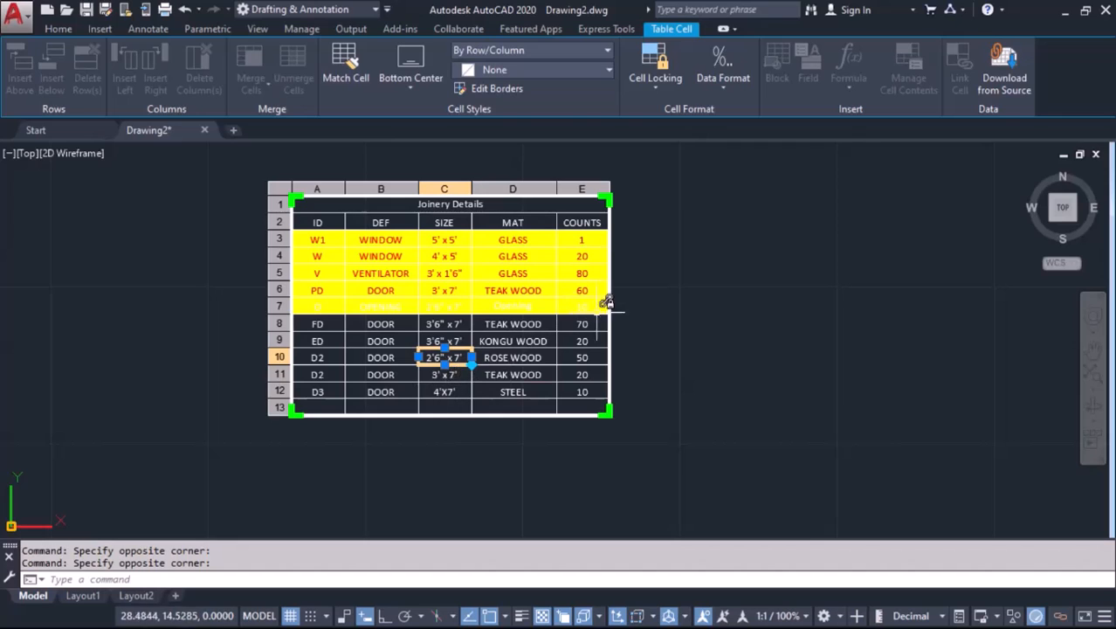
key("Escape")
left_click(598, 243)
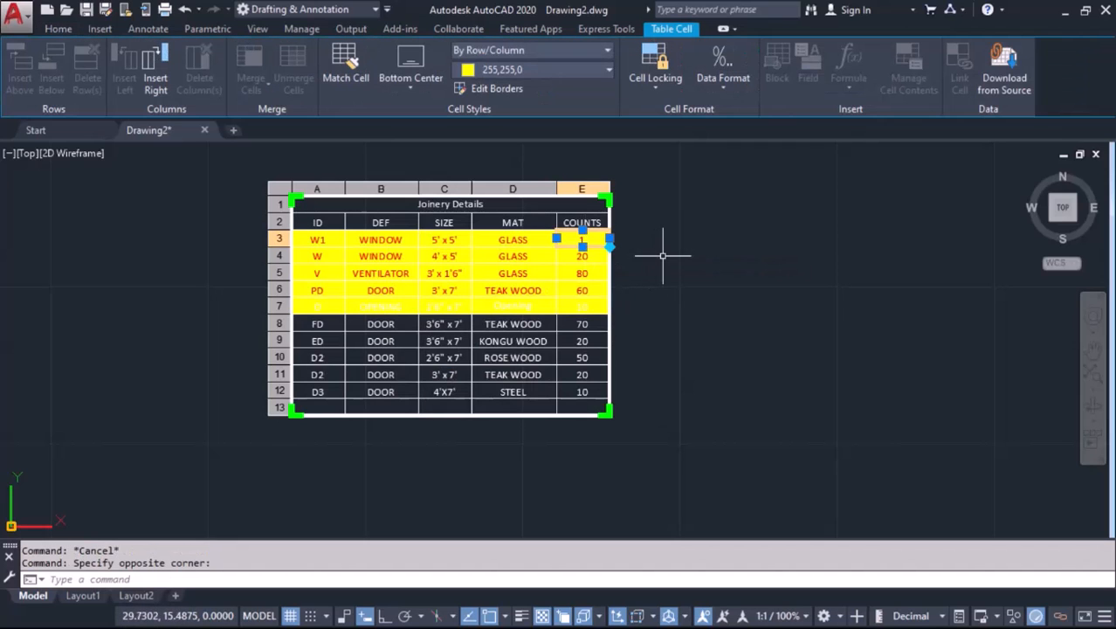
left_click(655, 91)
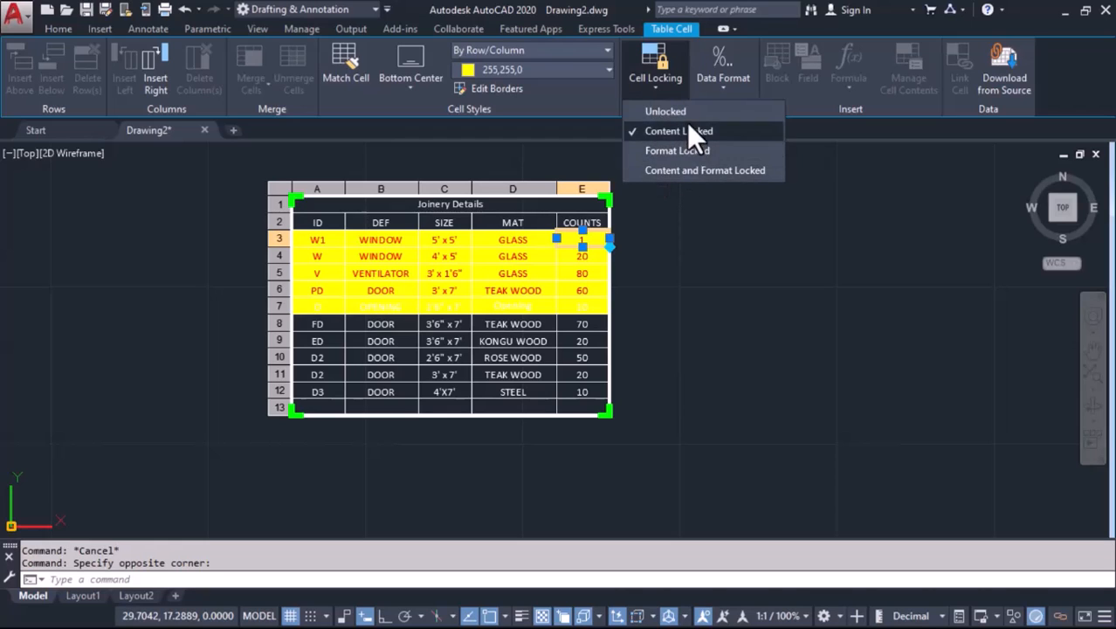
left_click(690, 284)
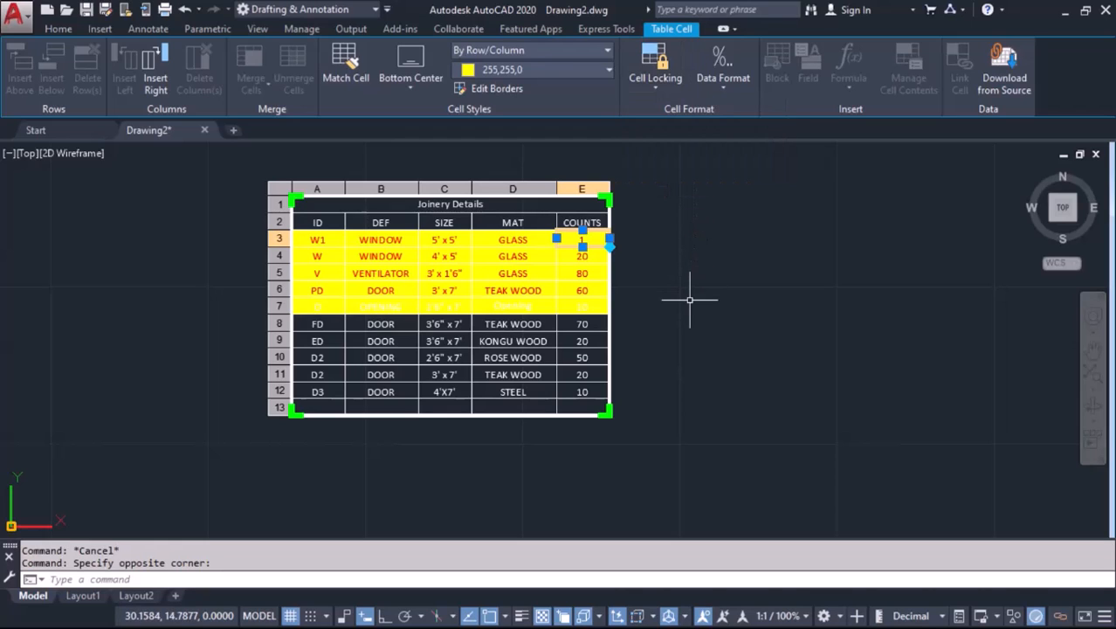
key("Escape")
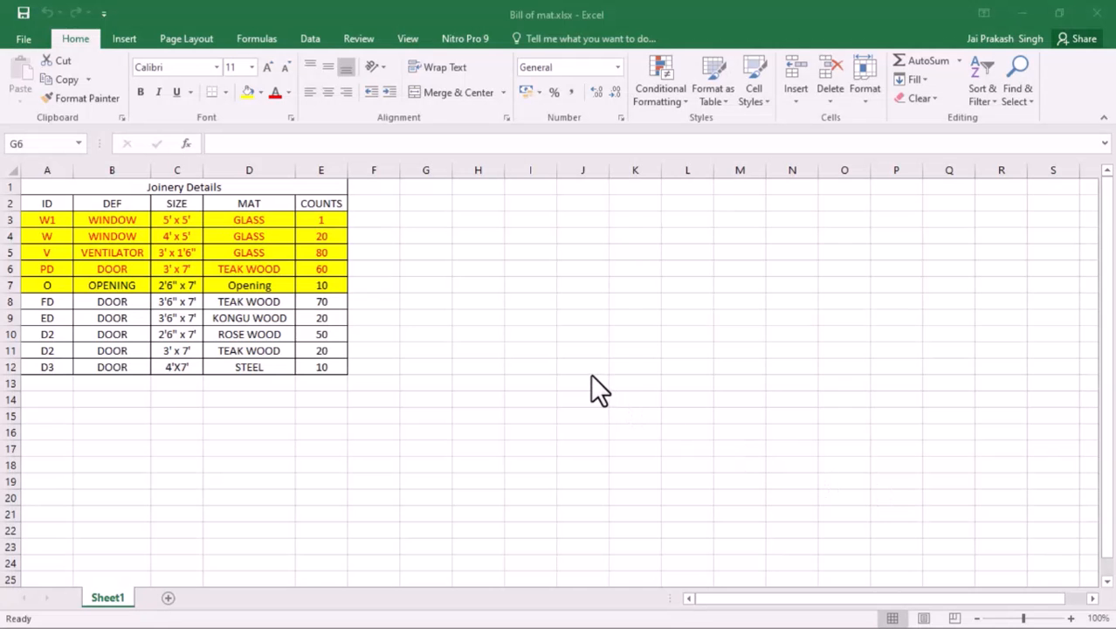
Switch to the Bill of mat.xlsx workbook in Excel and set the fill of cells A3:E7 to white.
left_click(590, 373)
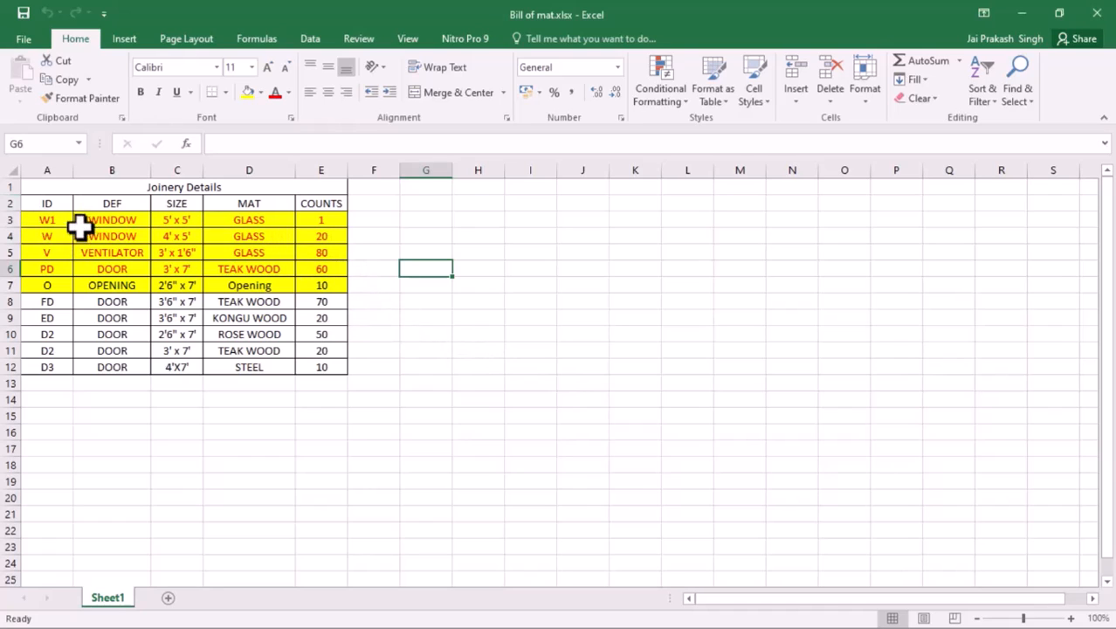
left_click_drag(44, 219, 309, 283)
left_click(261, 92)
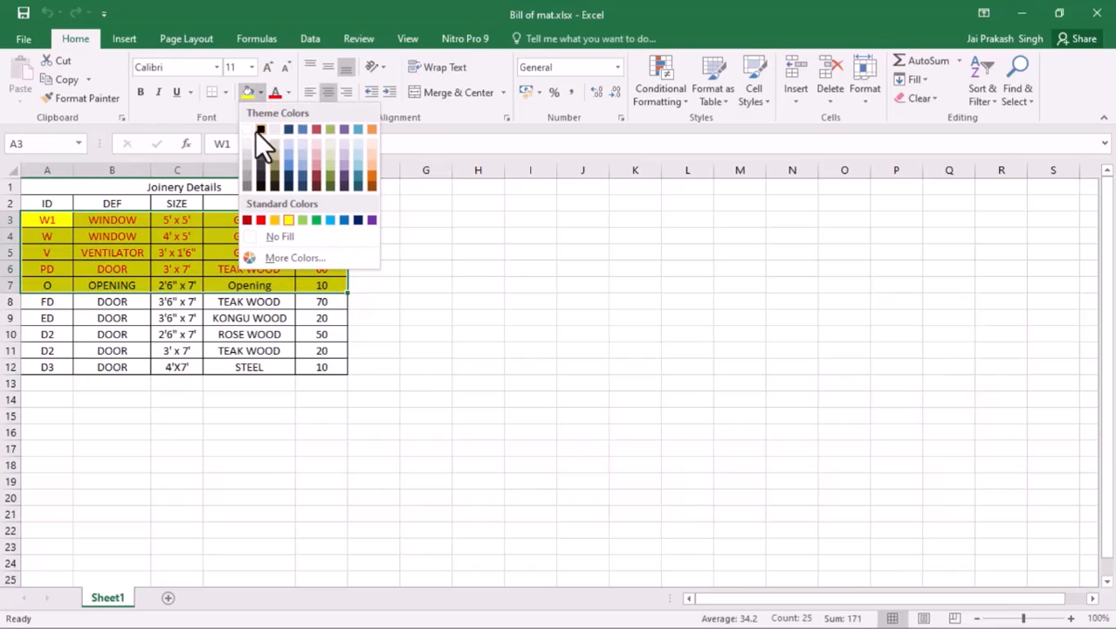
left_click(255, 130)
left_click(335, 341)
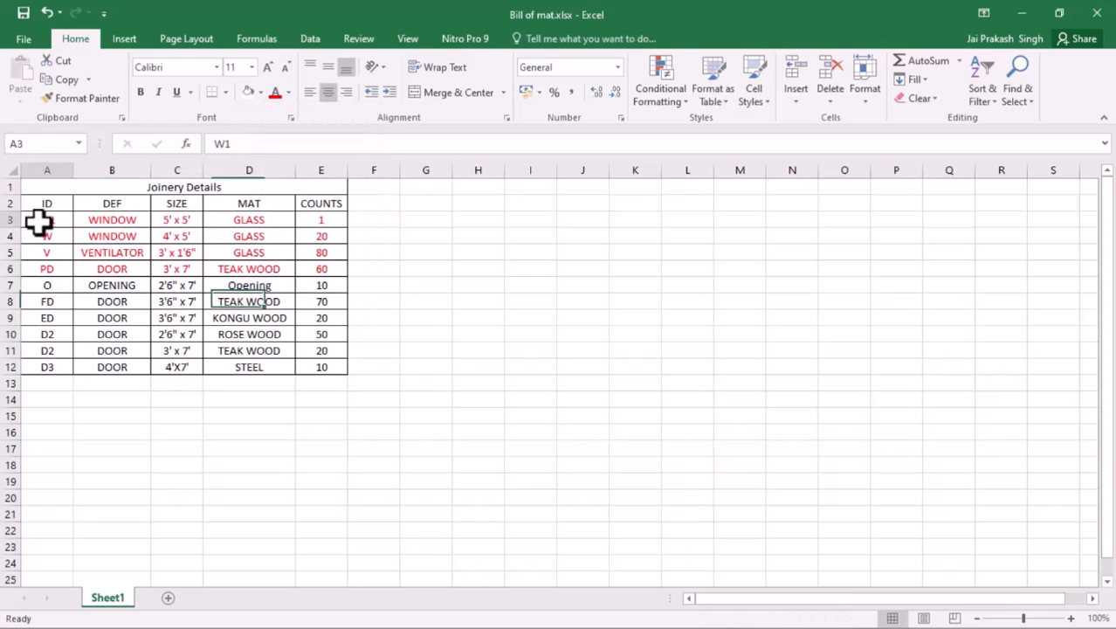
Change the font colour of cells A3:E6 to black.
left_click_drag(40, 221, 302, 266)
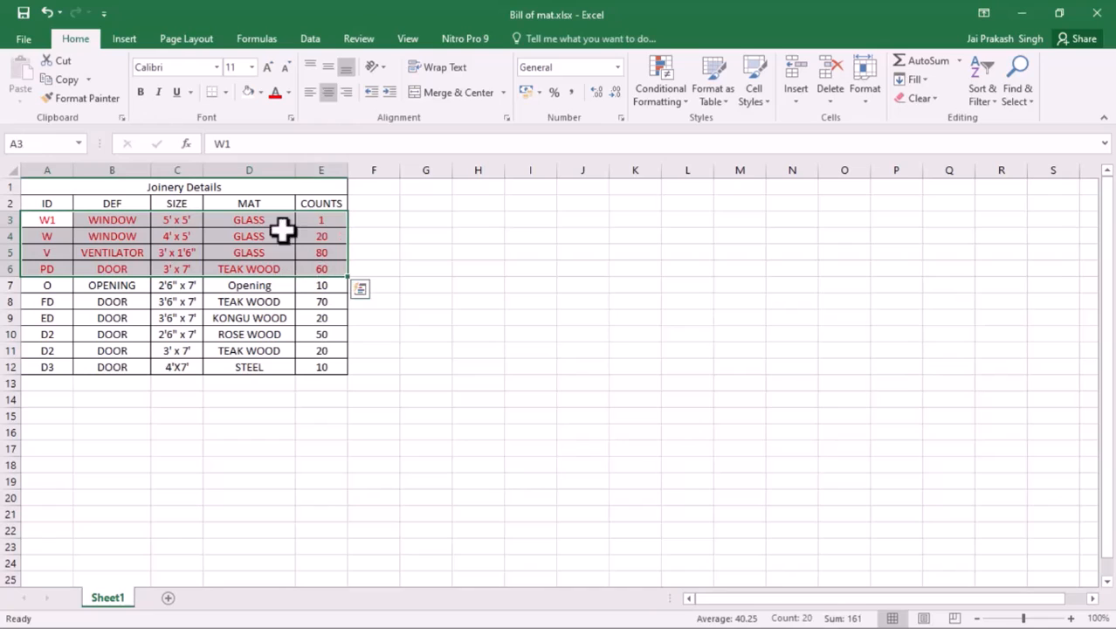
left_click(288, 92)
left_click(277, 116)
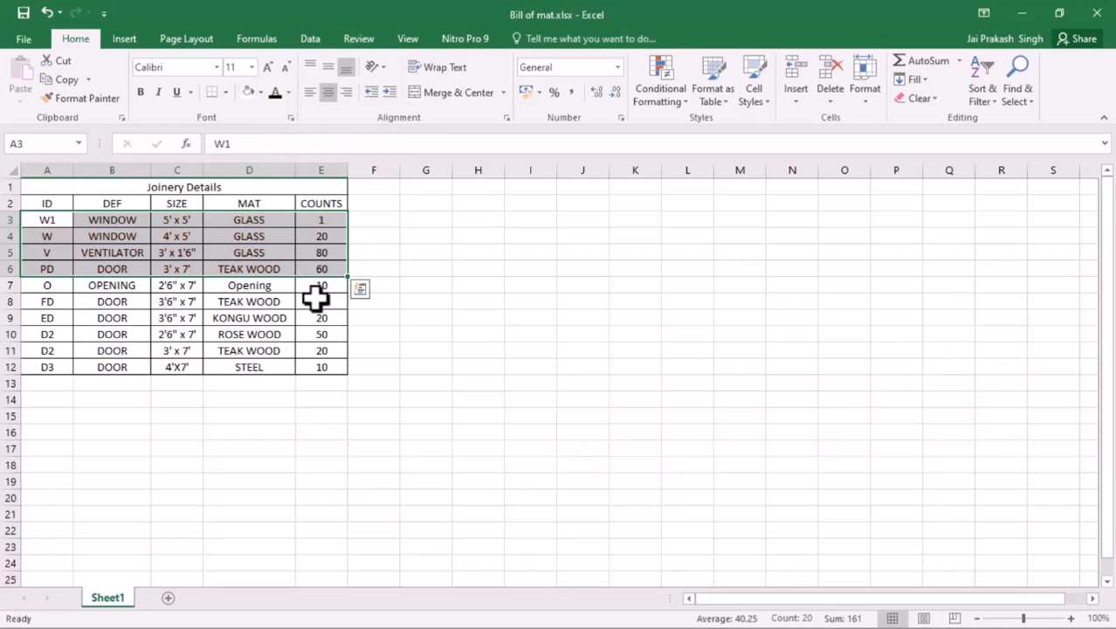
left_click(316, 300)
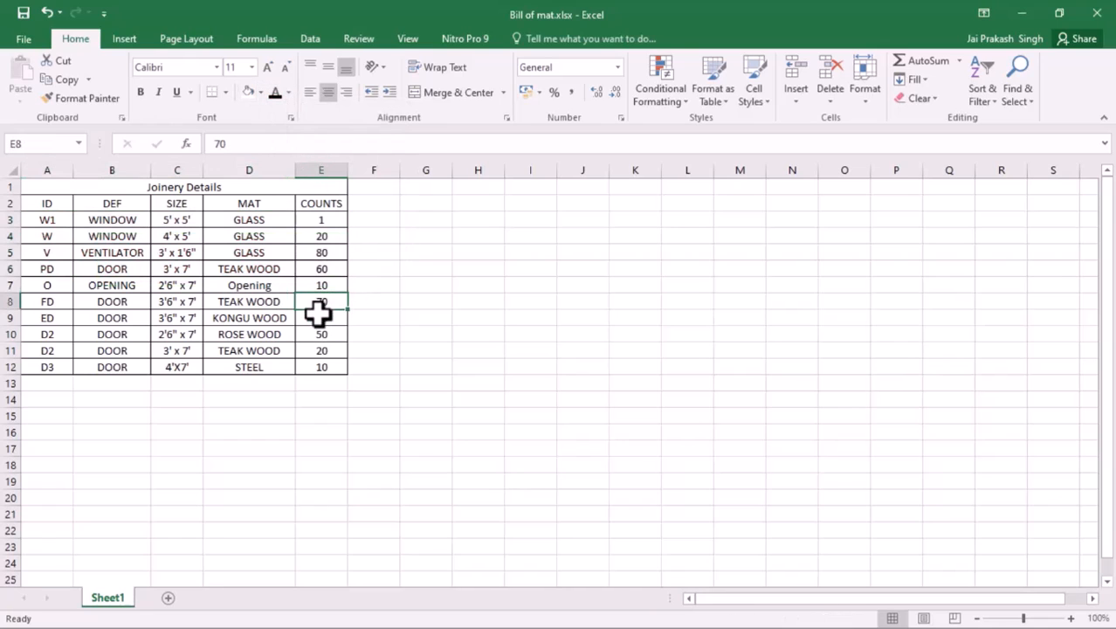
Set the COUNTS value of window W1 to 10 and of window W to 2.
double_click(331, 218)
type("0")
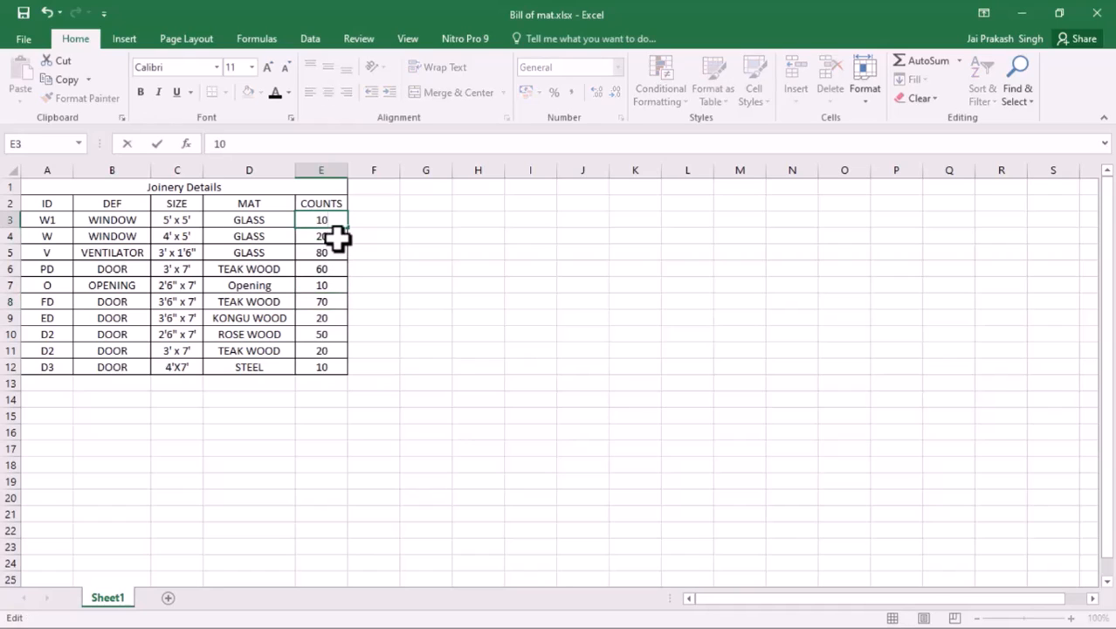
double_click(336, 237)
key("BackSpace")
key("Return")
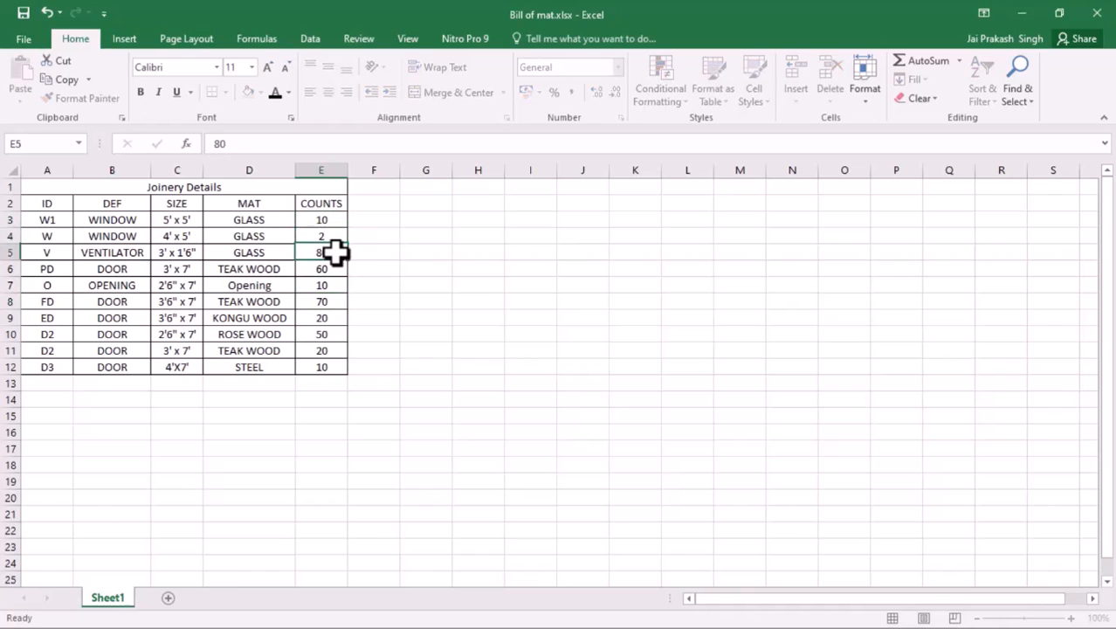
Set the COUNTS values to 8 for ventilator V, 6 for door PD and 1 for opening O.
double_click(336, 252)
key("BackSpace")
key("Return")
double_click(332, 269)
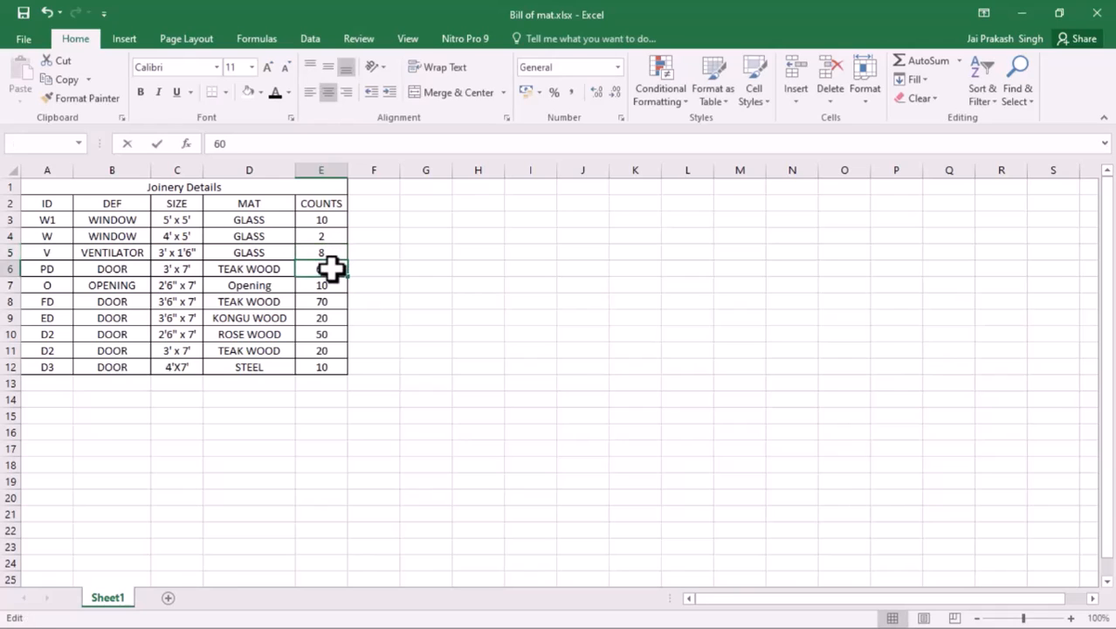
key("BackSpace")
key("Return")
double_click(332, 284)
key("BackSpace")
key("Return")
Set COUNTS to 7 for FD, 2 for ED, 5 for the rose wood D2 and 2 for the teak wood D2.
double_click(333, 302)
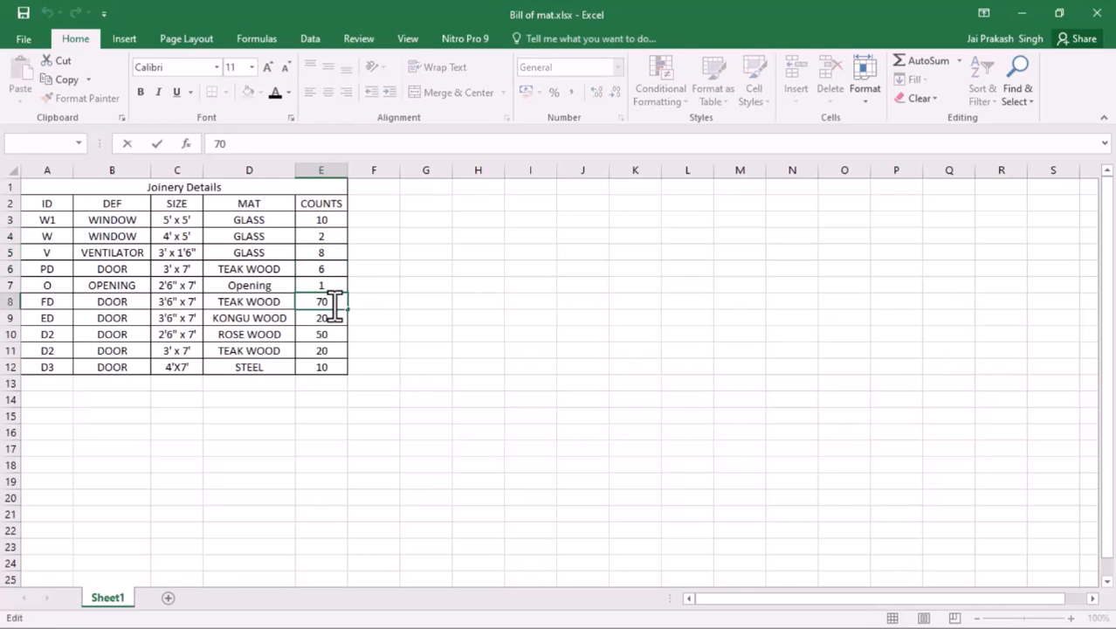
key("BackSpace")
key("Return")
double_click(332, 319)
key("BackSpace")
key("Return")
double_click(333, 335)
key("BackSpace")
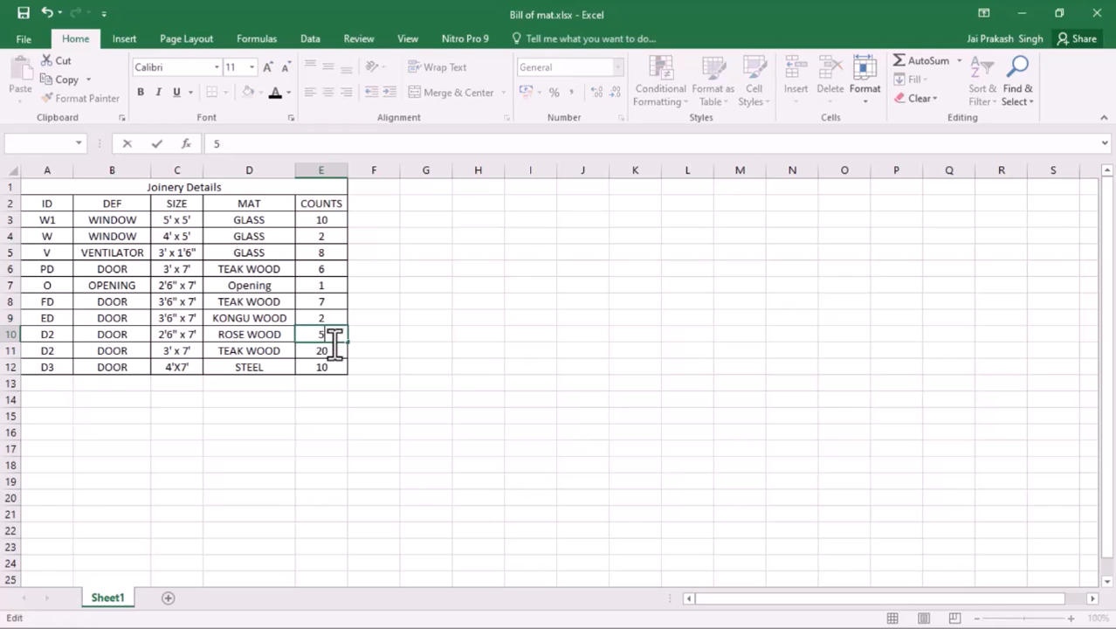
key("Return")
key("BackSpace")
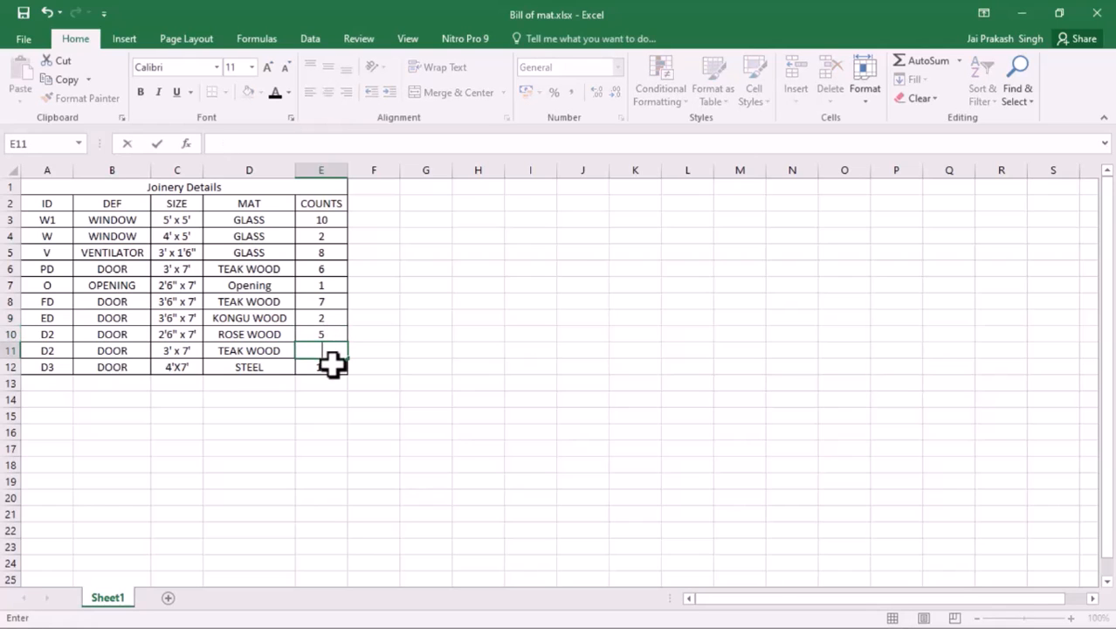
type("2")
left_click(453, 335)
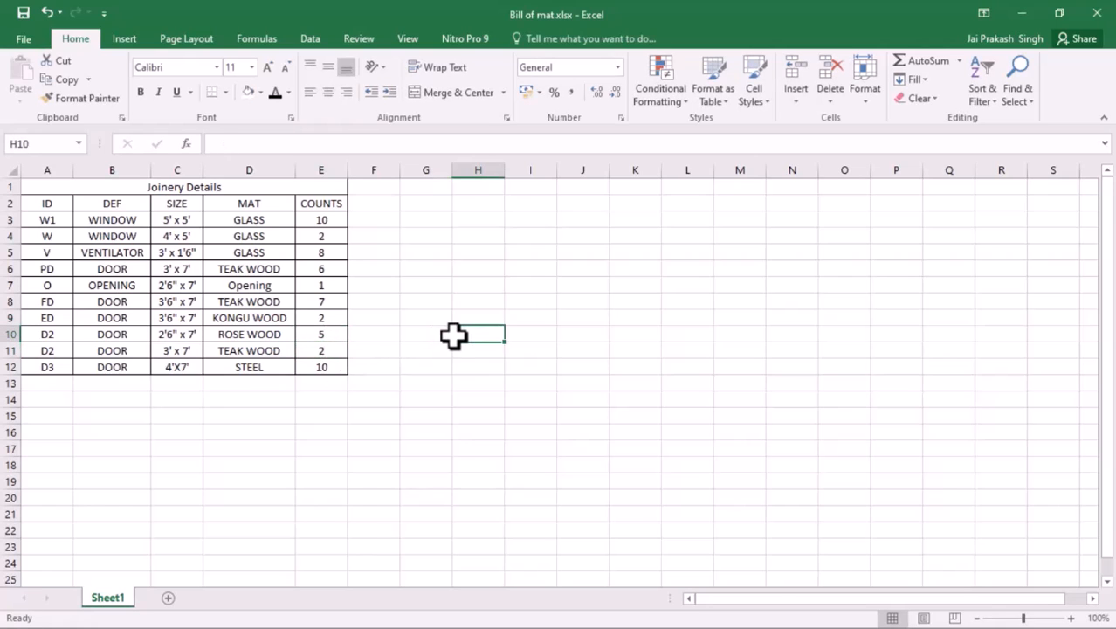
Save the workbook, switch to AutoCAD and update the tables that use the Bill of Material data link.
left_click(24, 13)
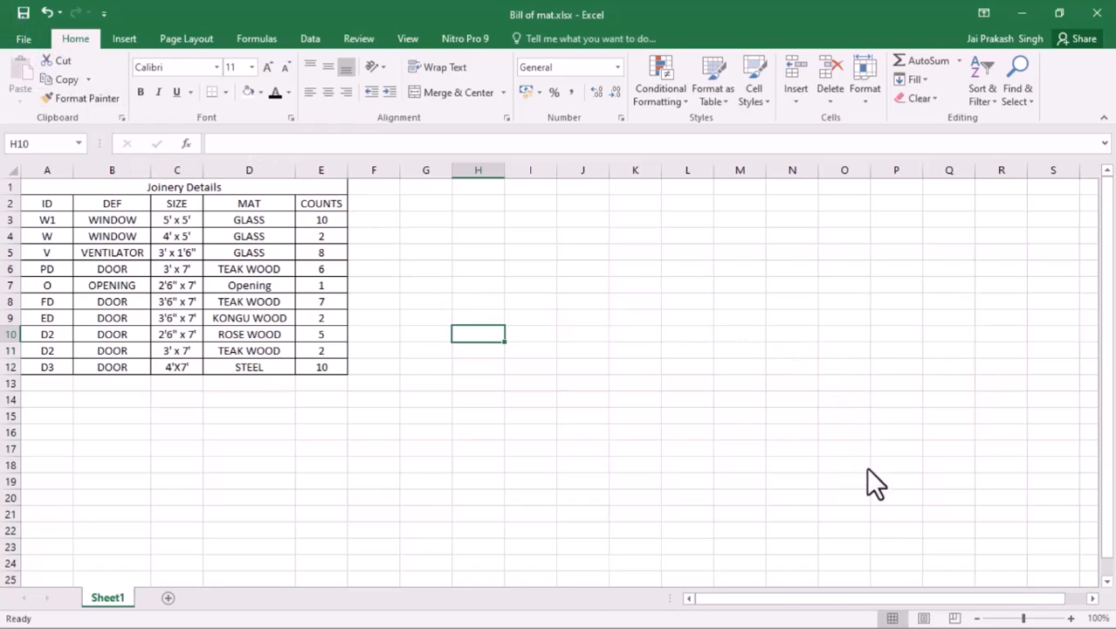
key("alt+Tab")
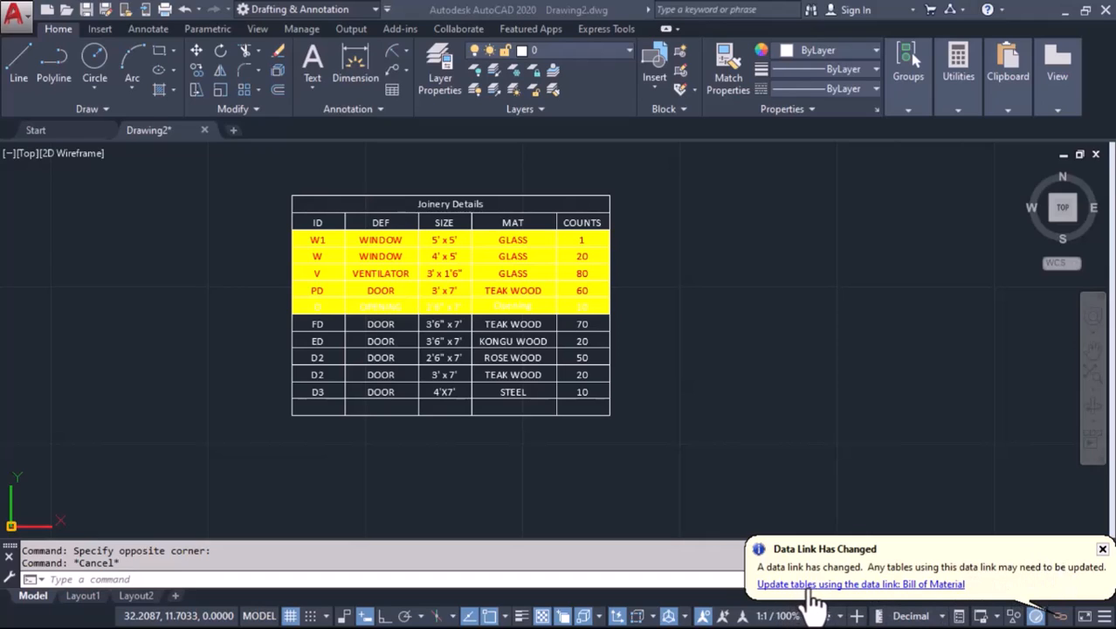
left_click(861, 584)
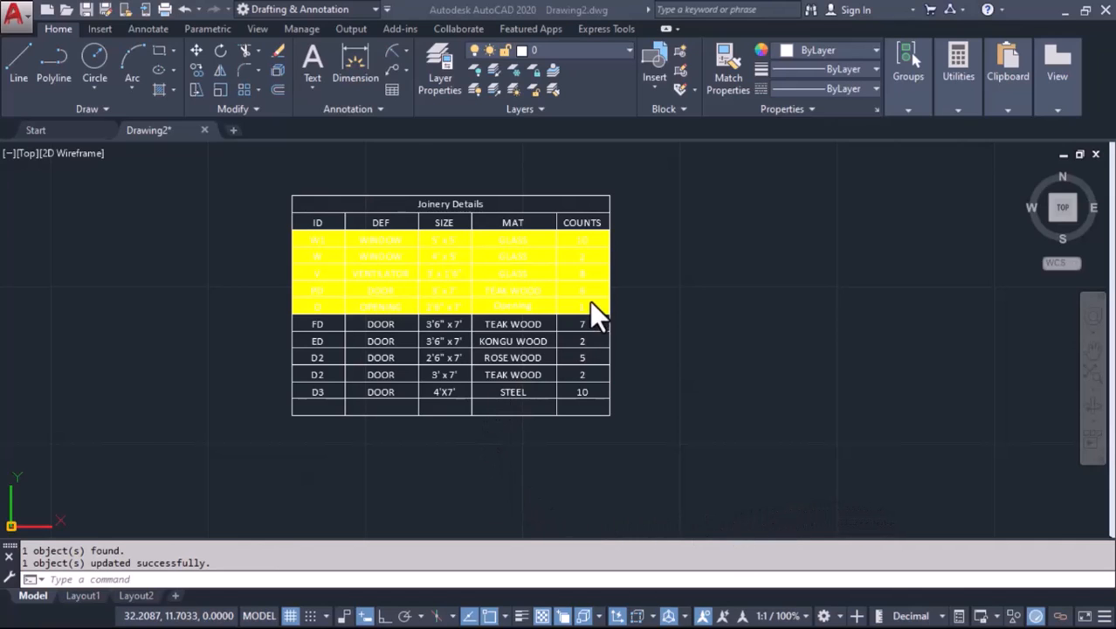
scroll(591, 303, "up", 2)
scroll(320, 259, "down", 2)
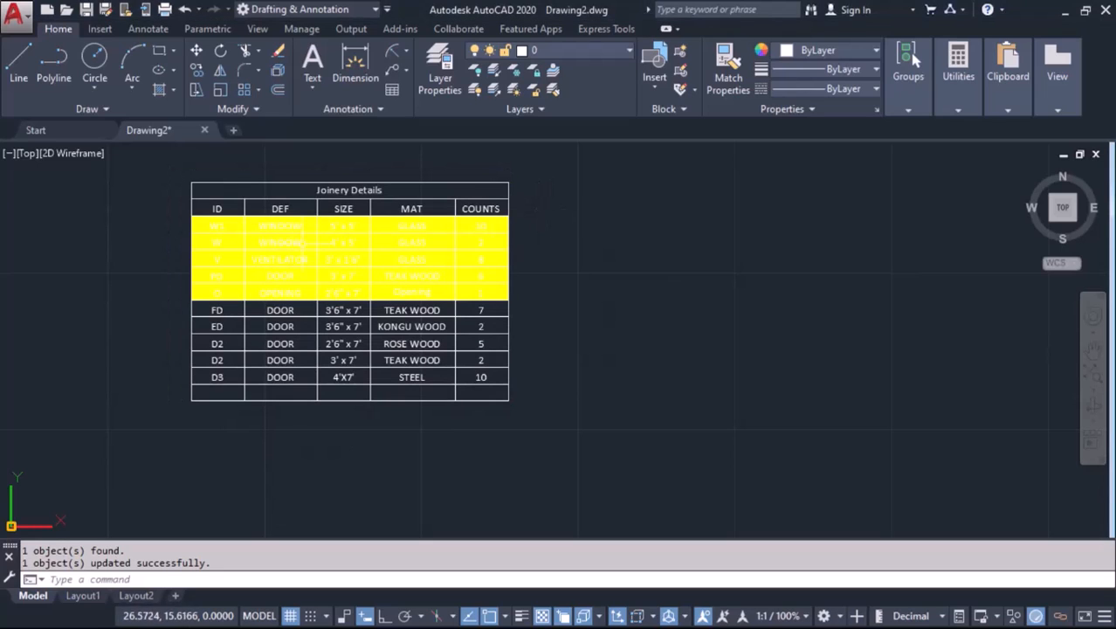
Set the background fill of table rows 3 to 8 to black (0,0,0).
left_click(218, 224)
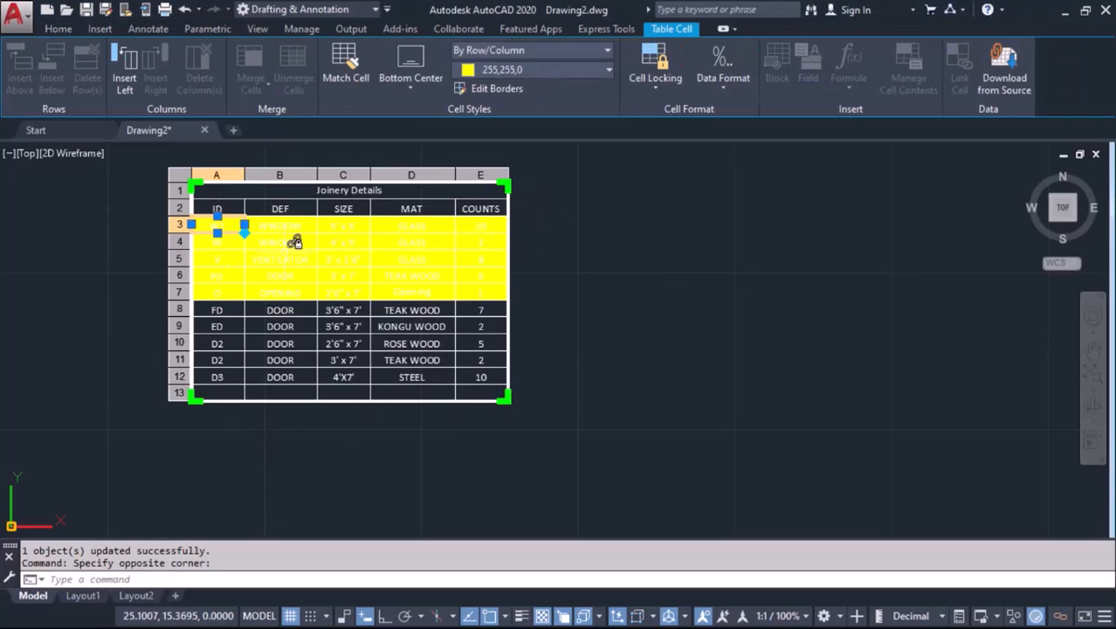
left_click_drag(238, 220, 504, 296)
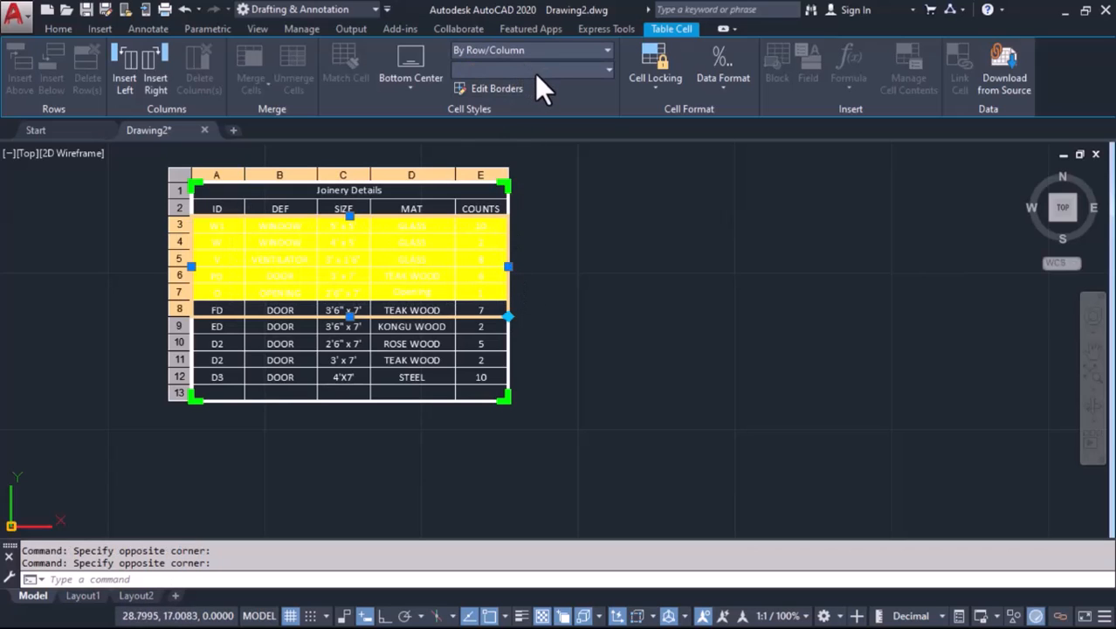
left_click(535, 71)
left_click(465, 160)
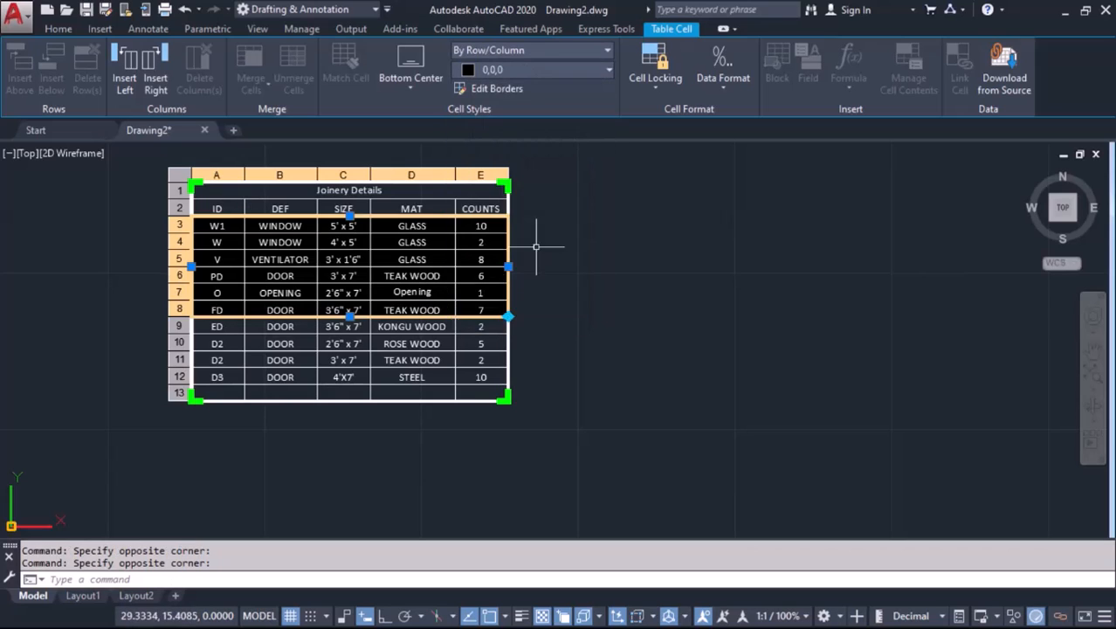
key("Escape")
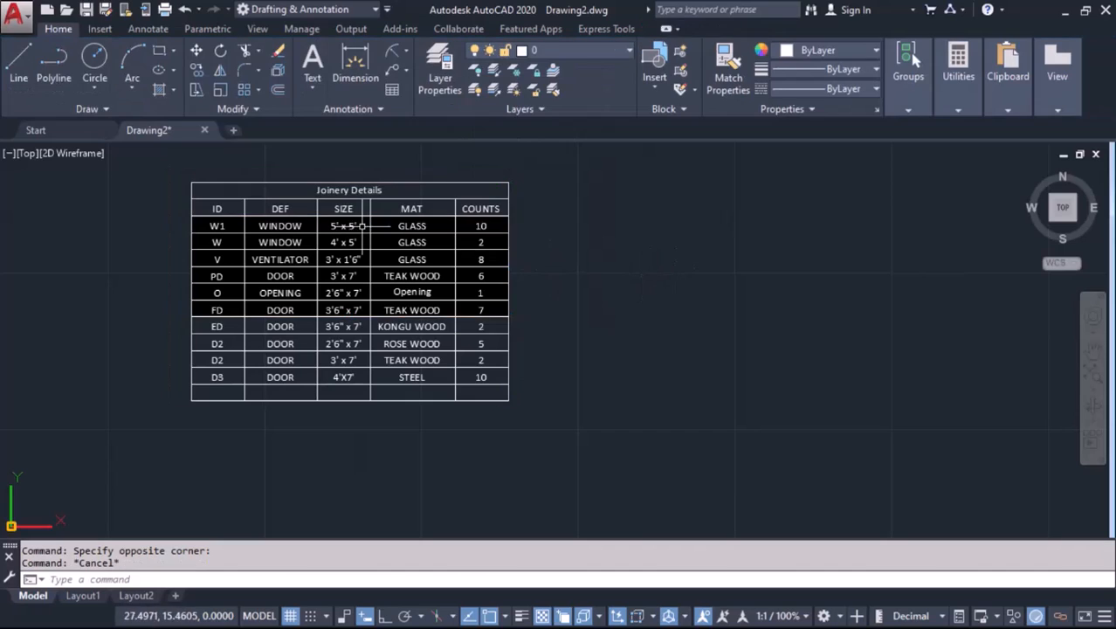
Apply a black background fill to all table cells from row 3 through row 13.
left_click(208, 224)
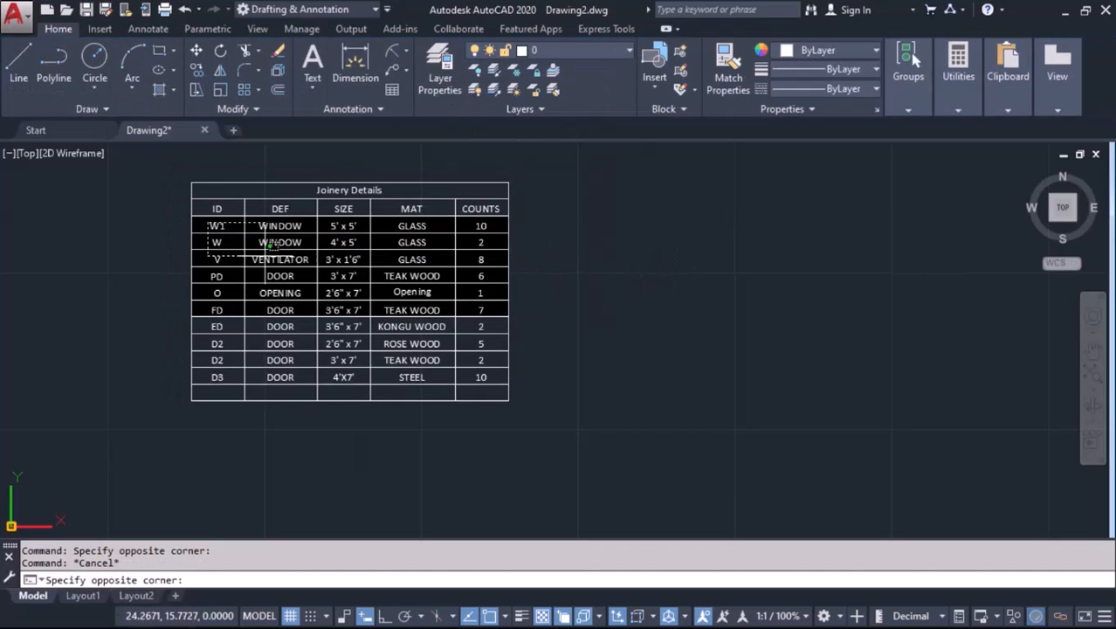
left_click(491, 403)
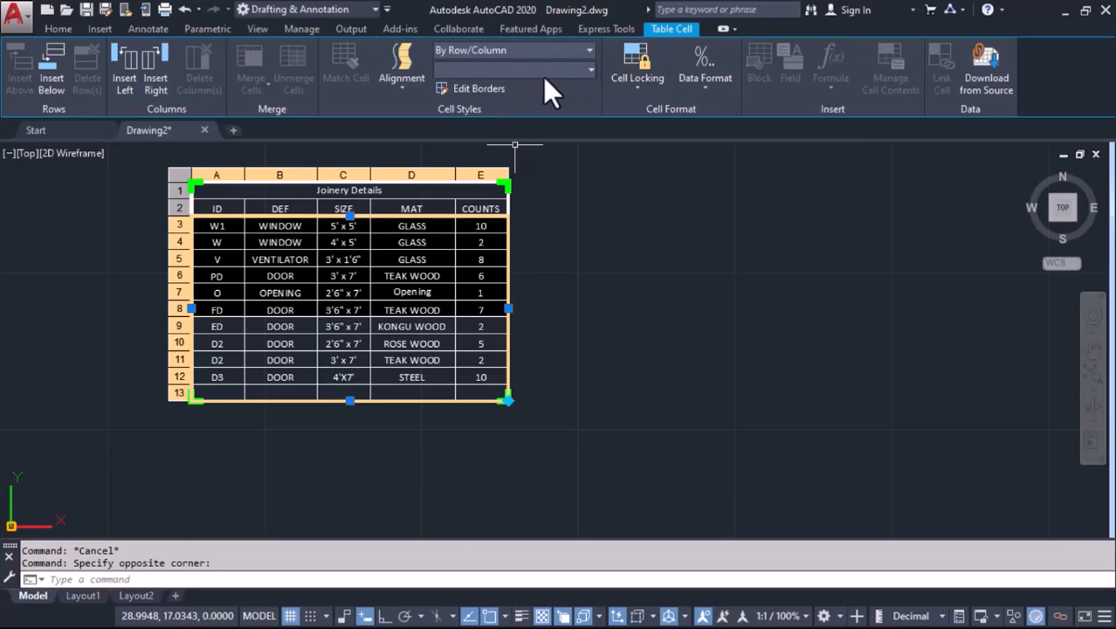
left_click(521, 70)
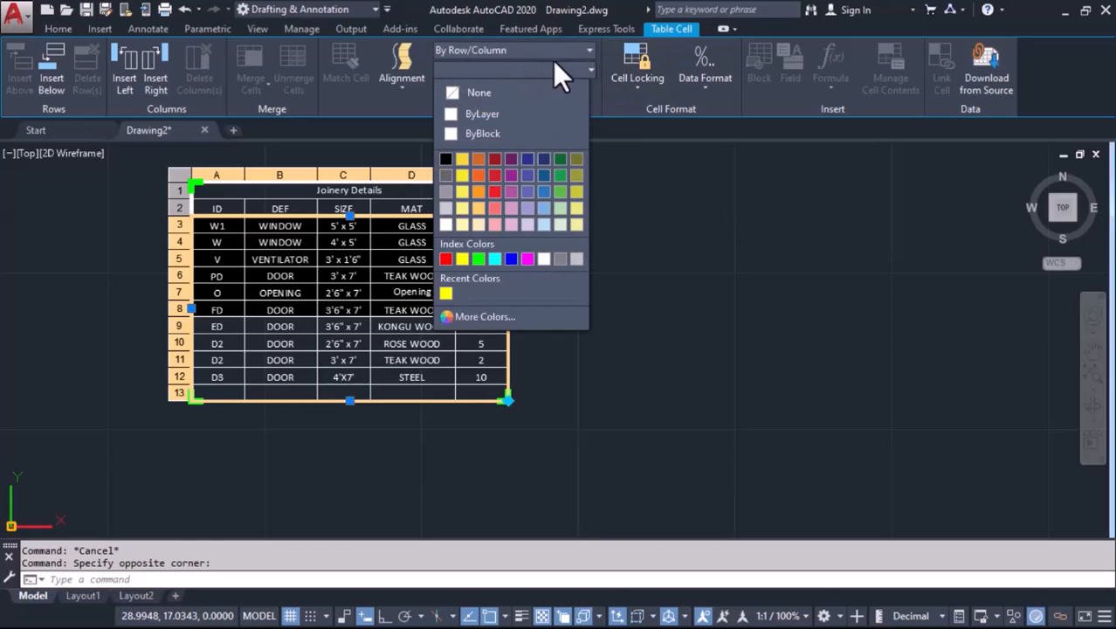
left_click(560, 70)
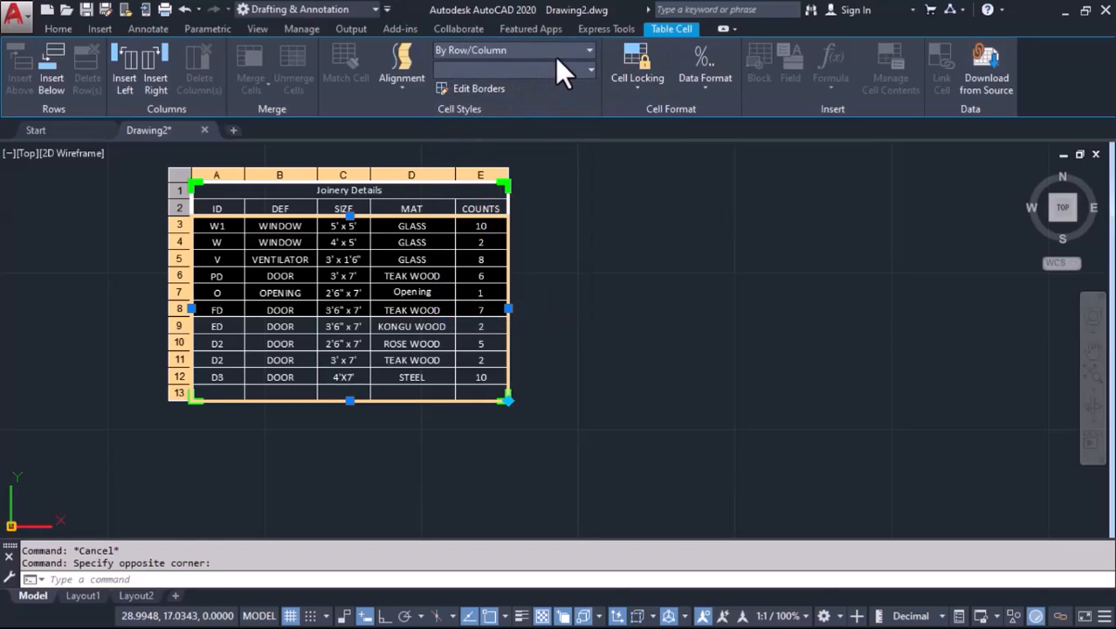
left_click(559, 69)
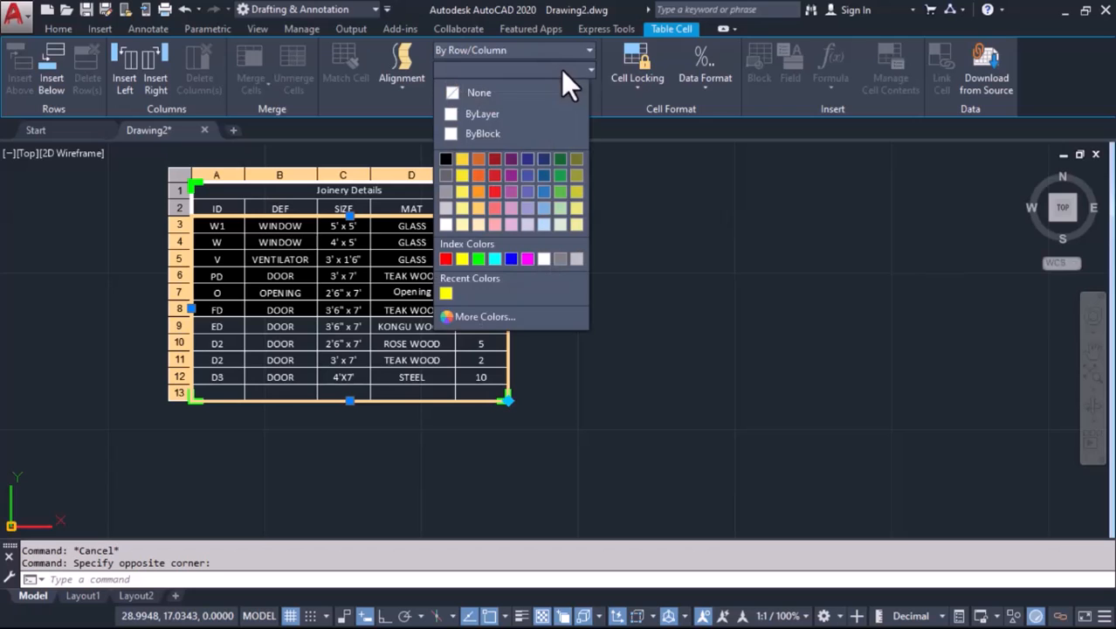
left_click(447, 158)
key("Escape")
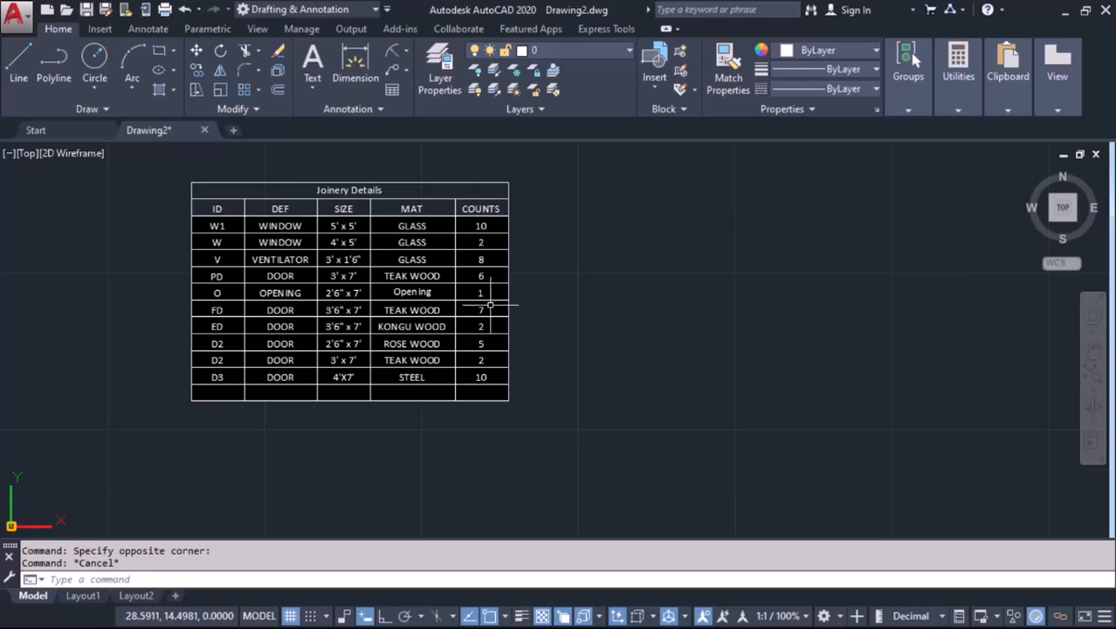
Unlock the COUNTS cell of window W1 in the linked table and replace its value with 1.
left_click(484, 226)
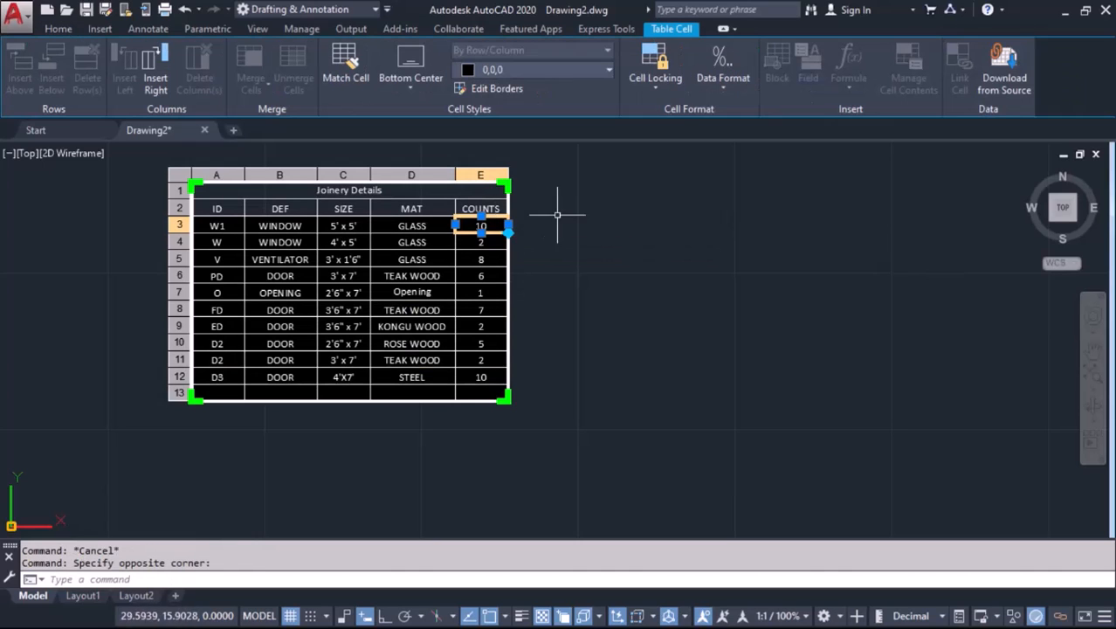
left_click(667, 84)
left_click(666, 119)
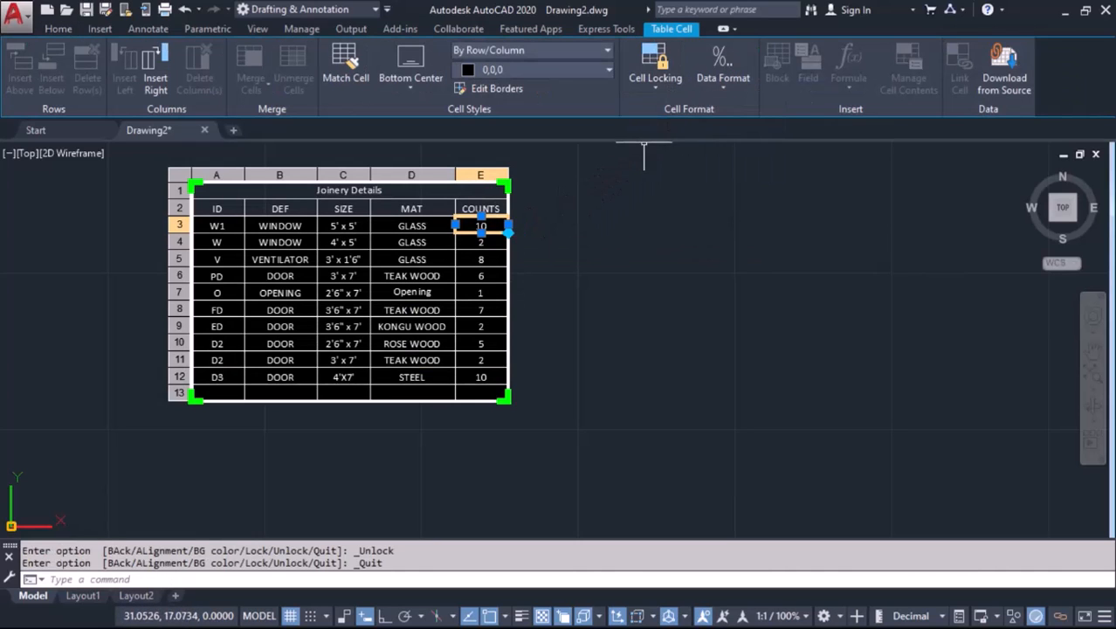
key("Delete")
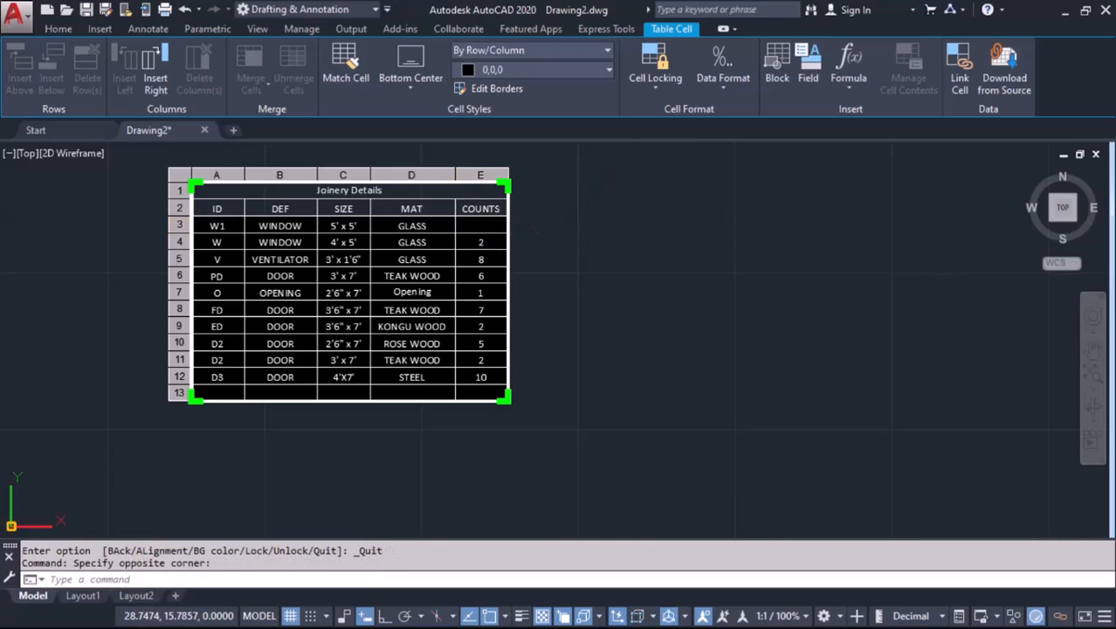
double_click(489, 226)
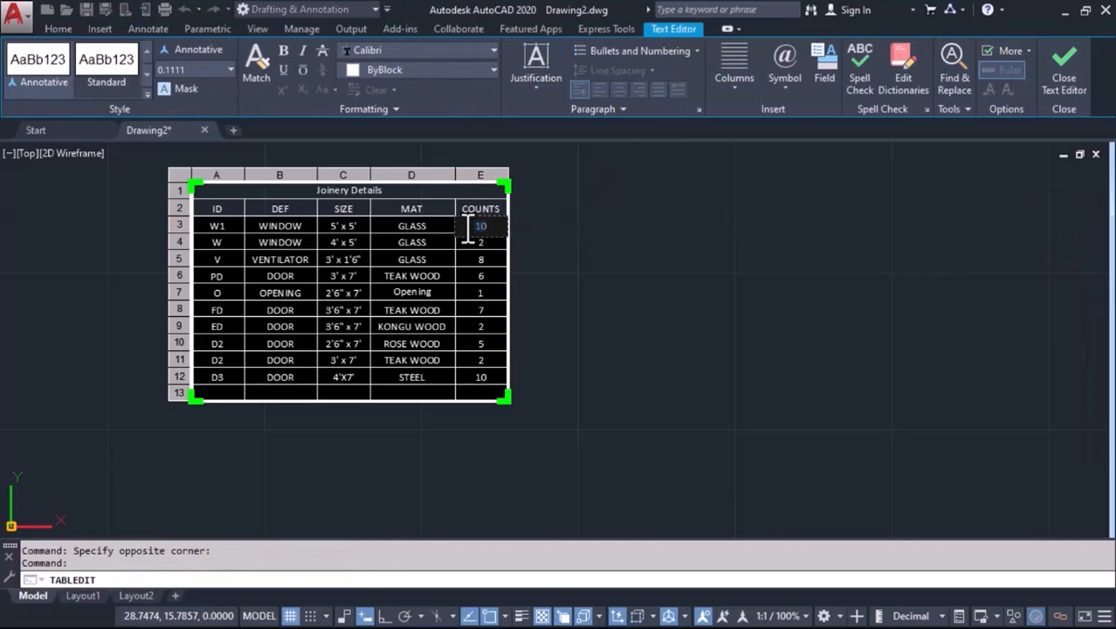
type("1")
left_click(594, 244)
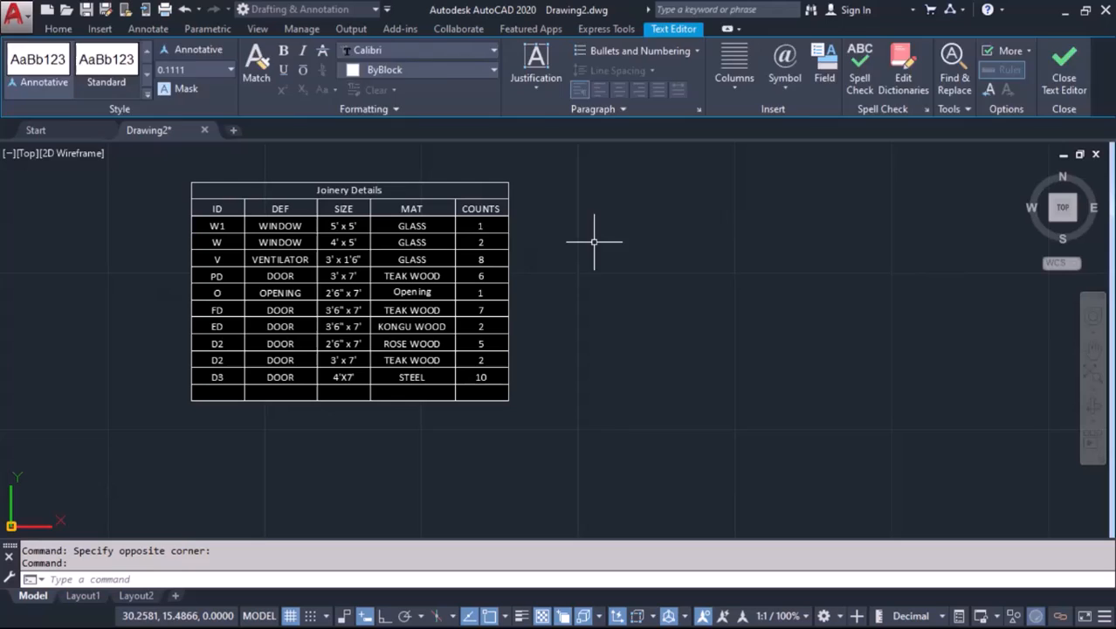
Set the locking of window W1's COUNTS cell to Content Locked.
left_click(485, 224)
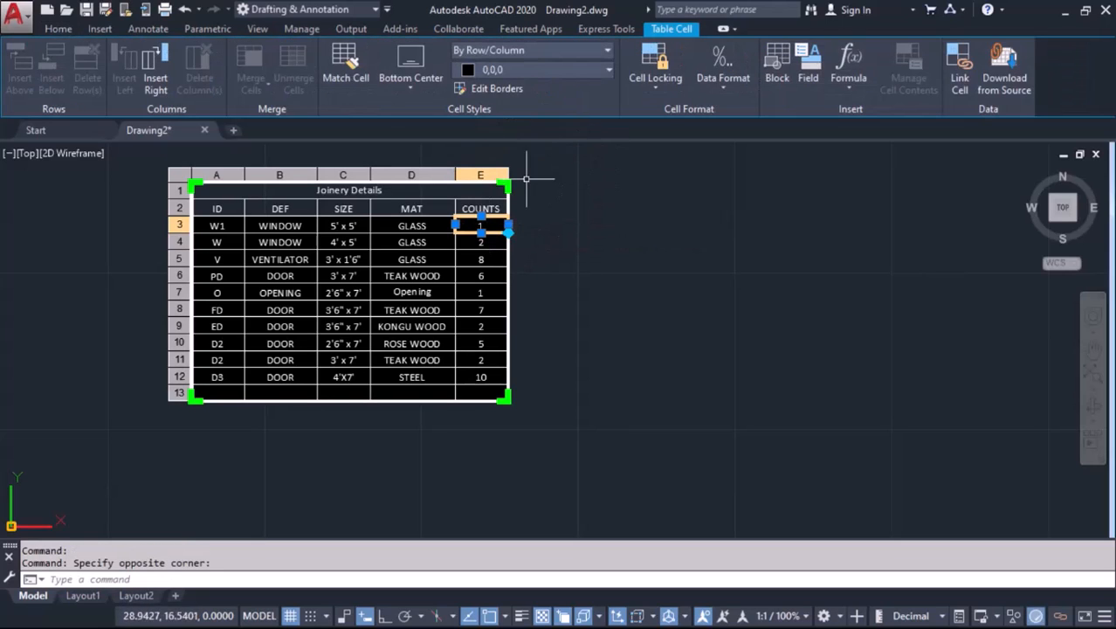
left_click(657, 90)
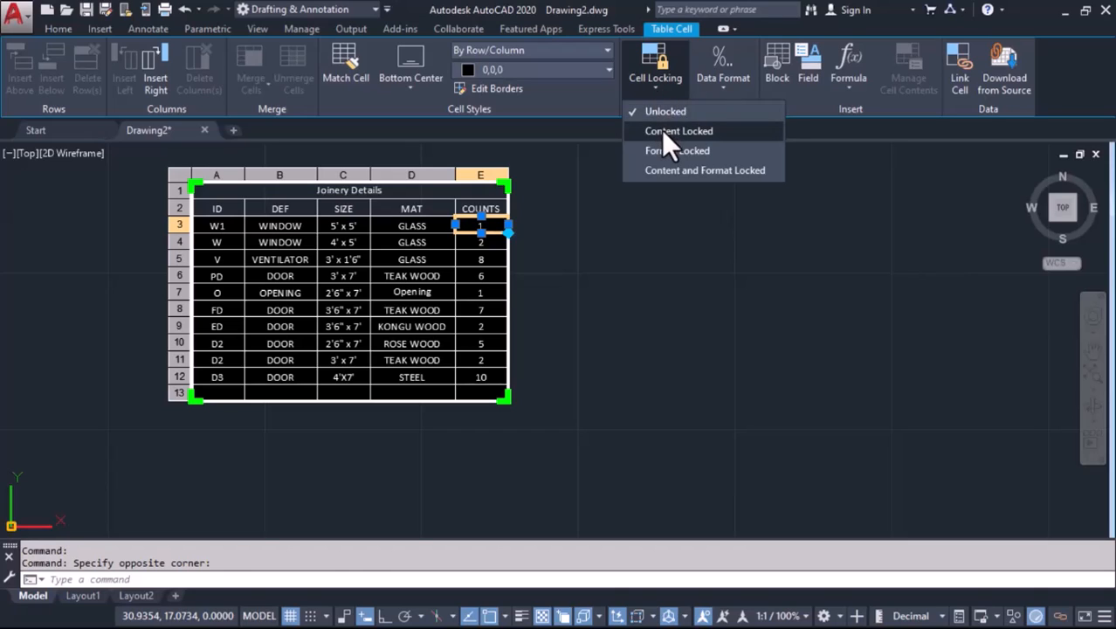
left_click(661, 132)
key("Escape")
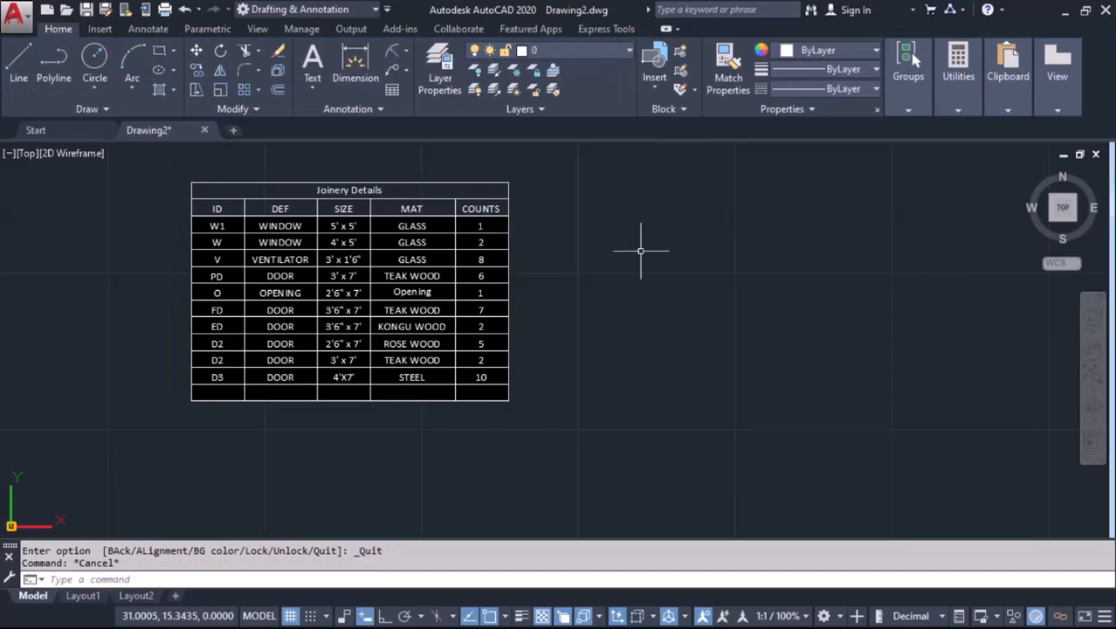
middle_click_drag(475, 287, 513, 285)
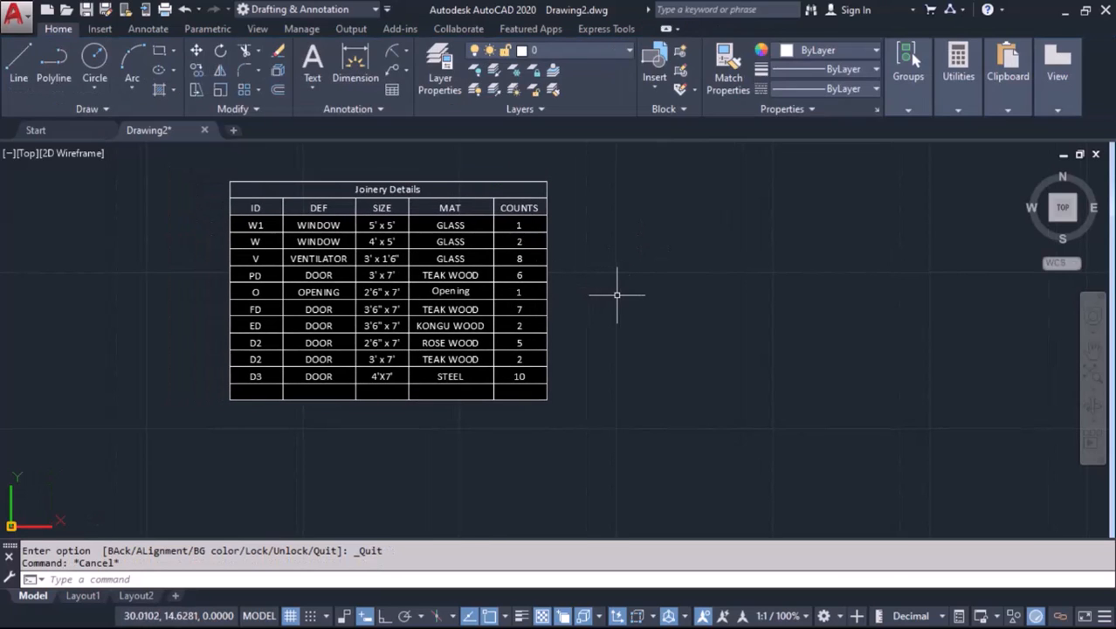